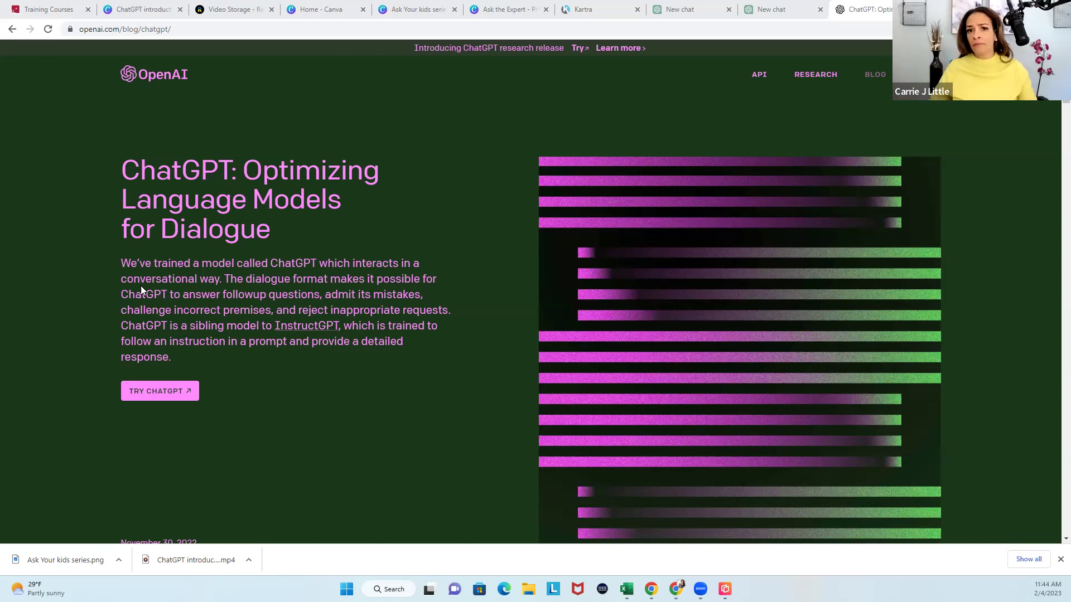
Switch to the empty ChatGPT new-chat tab.
left_click(691, 13)
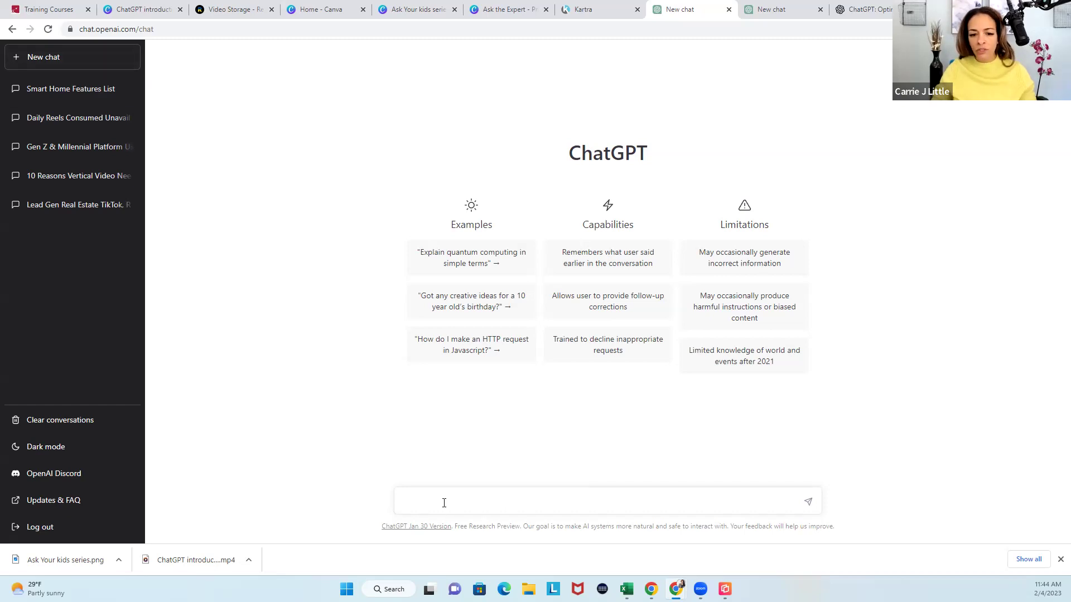
Close the downloads bar and ask ChatGPT 'give me five tips on declutter your kitchen'.
left_click(1060, 559)
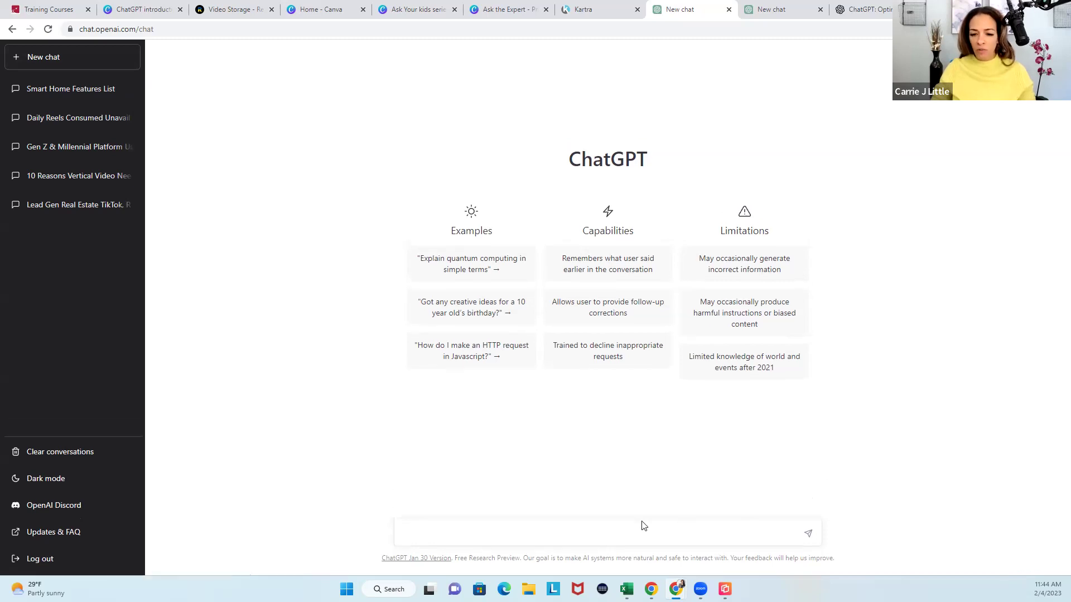
type("fea")
key("BackSpace")
key("BackSpace")
key("BackSpace")
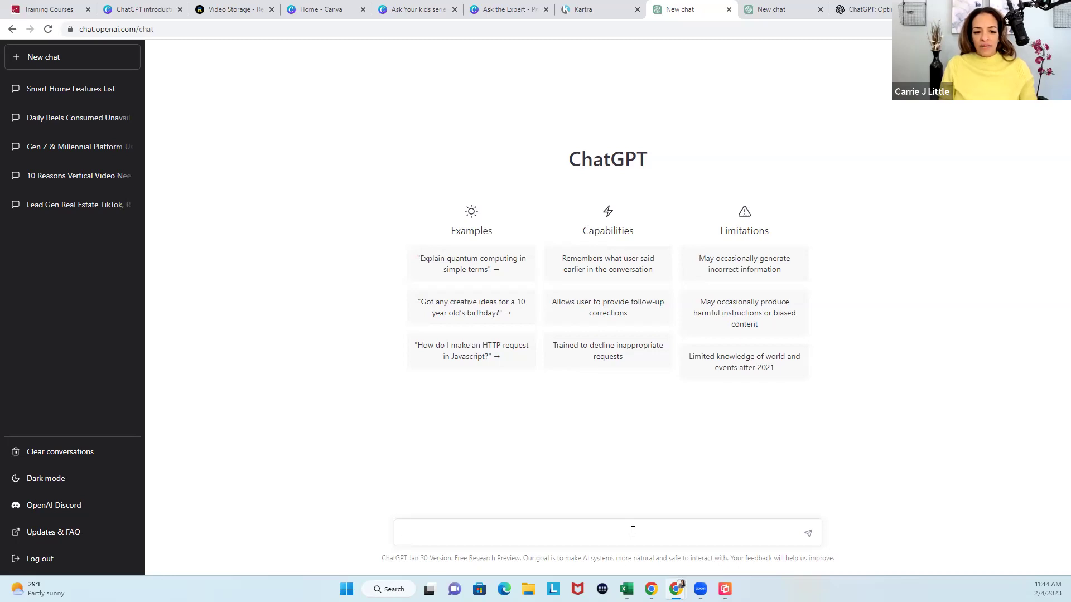
type("give me fie")
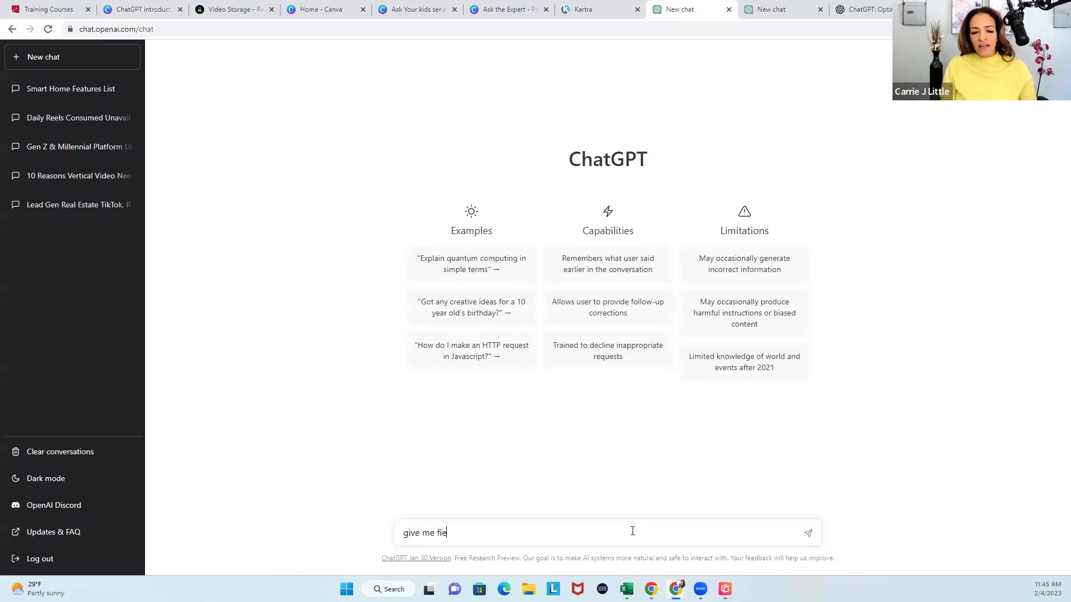
key("BackSpace")
type("ive tips on declutter your kitchen")
key("Return")
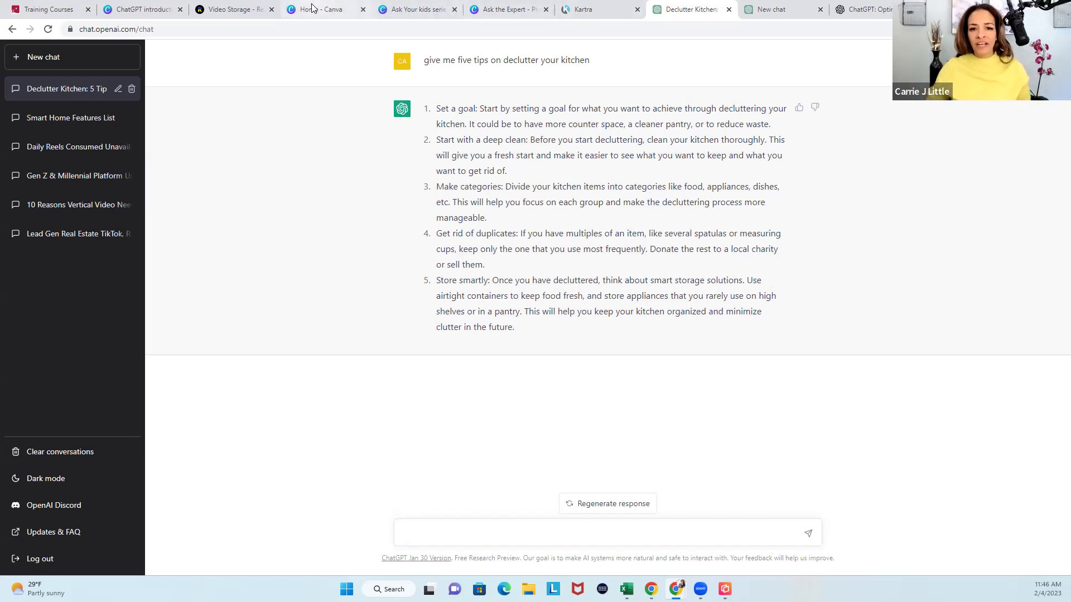
From the Canva home page, create a blank 1080 × 1920 Instagram Reel design via an 'inst' search.
left_click(336, 11)
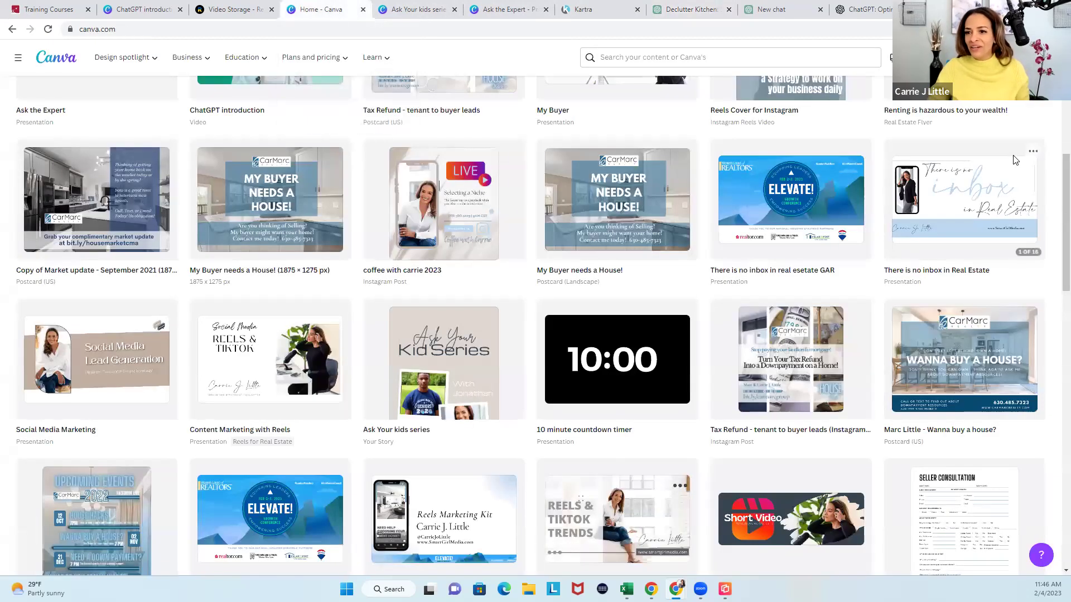
scroll(921, 208, "up", 7)
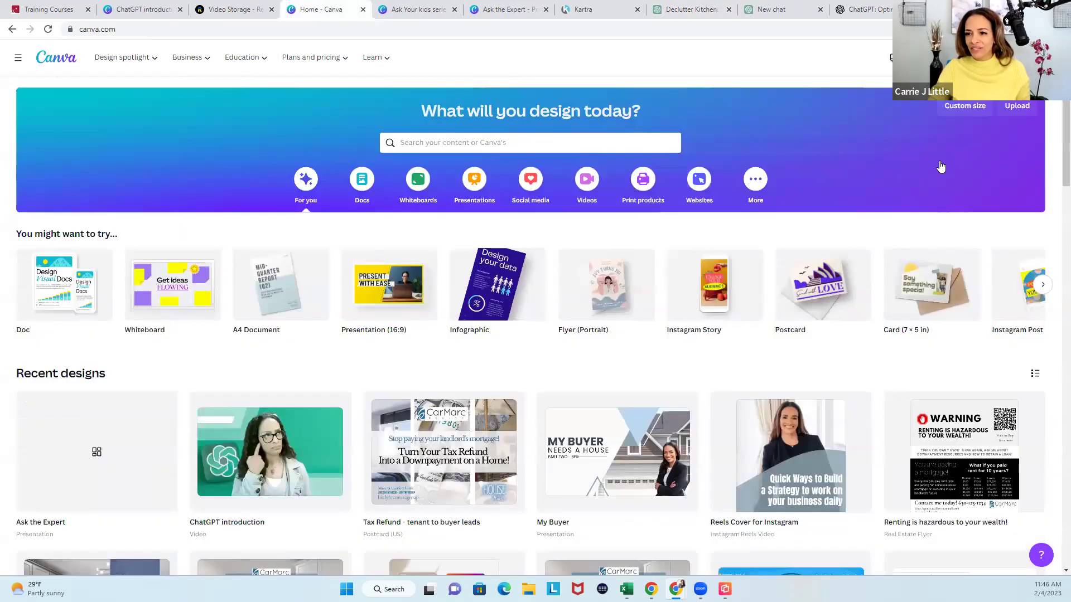
left_click(948, 58)
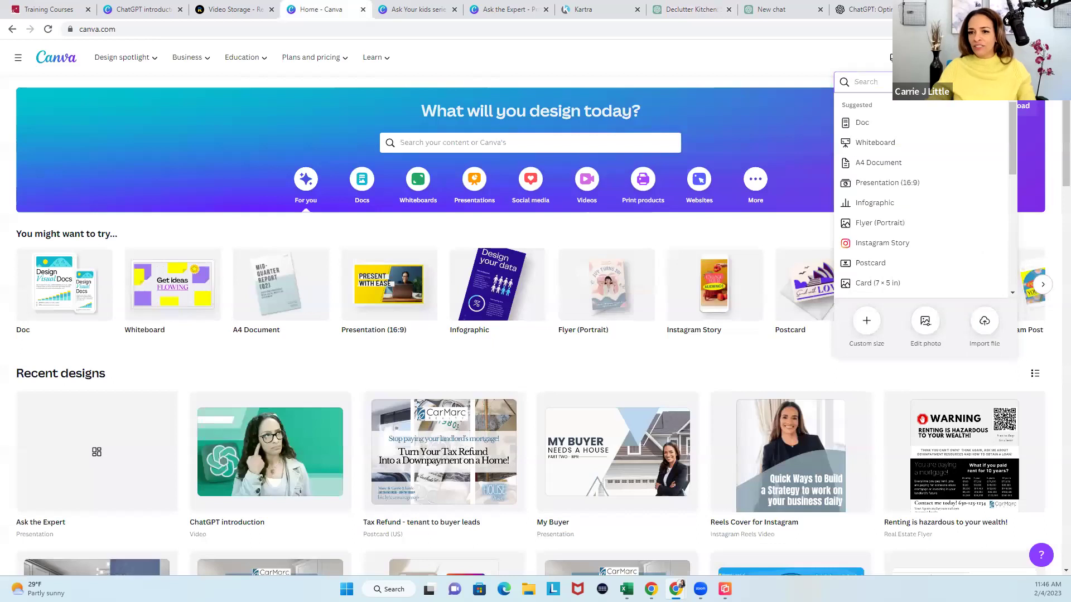
type("inst")
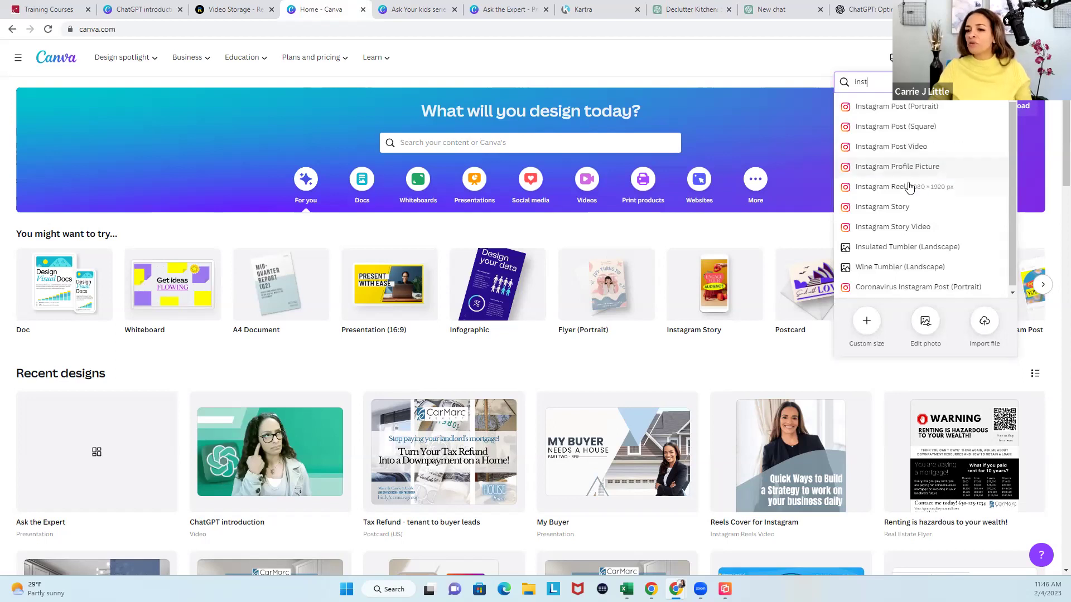
left_click(882, 187)
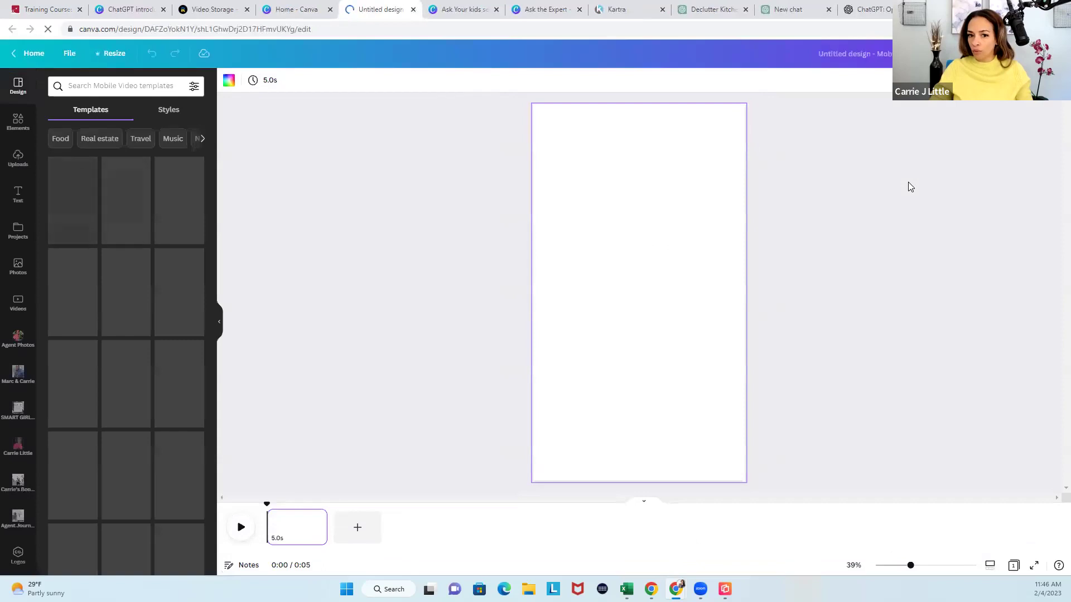
Search templates for 'tips', then 'real estate tips', and scroll through the results.
left_click(147, 87)
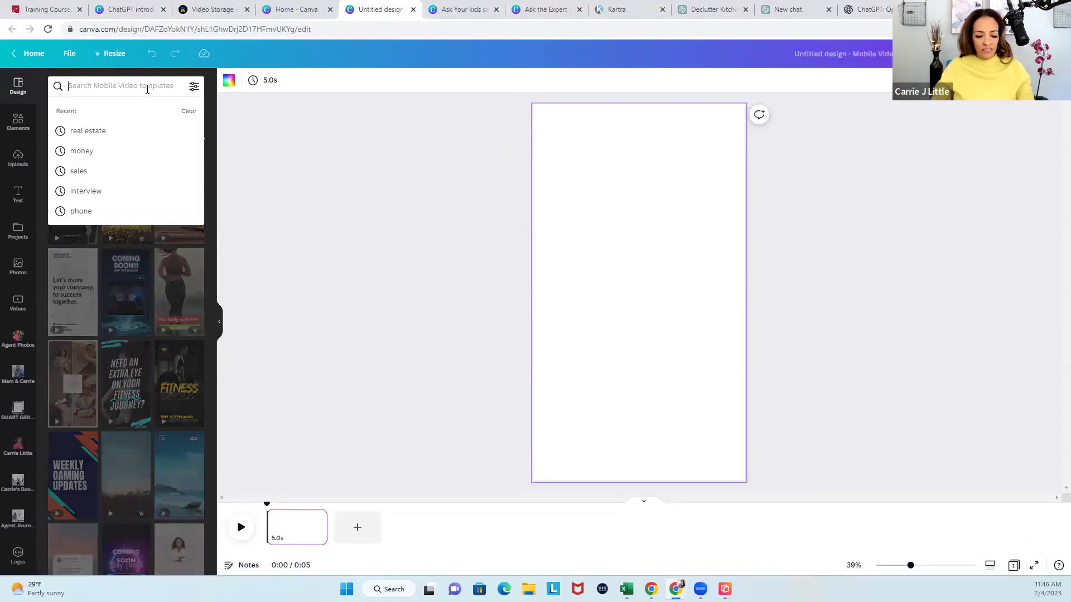
type("tips")
key("Return")
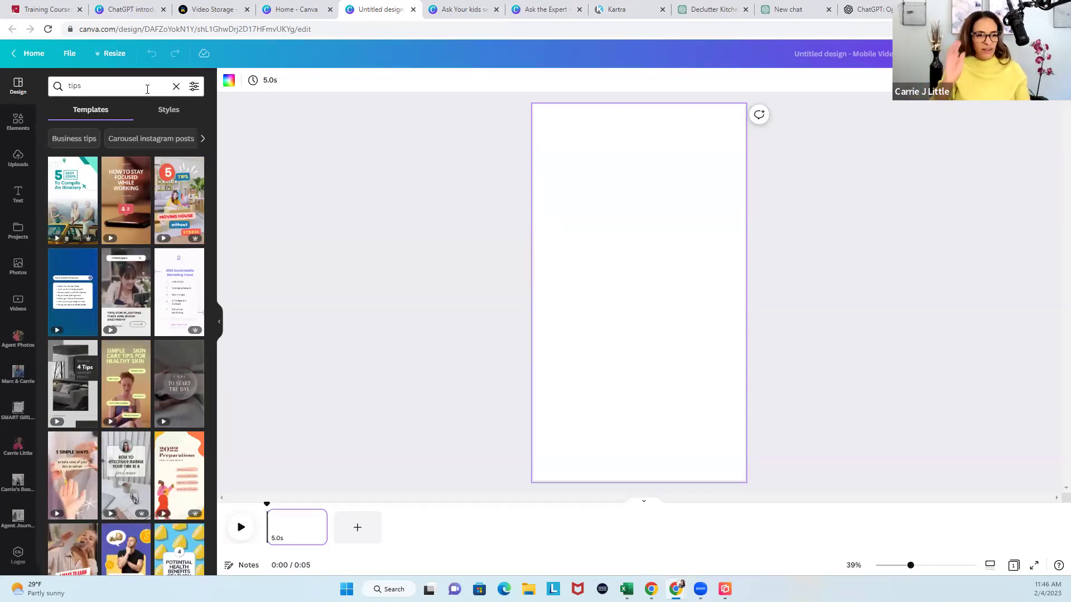
left_click(87, 89)
double_click(87, 89)
type("real estate tips")
key("Return")
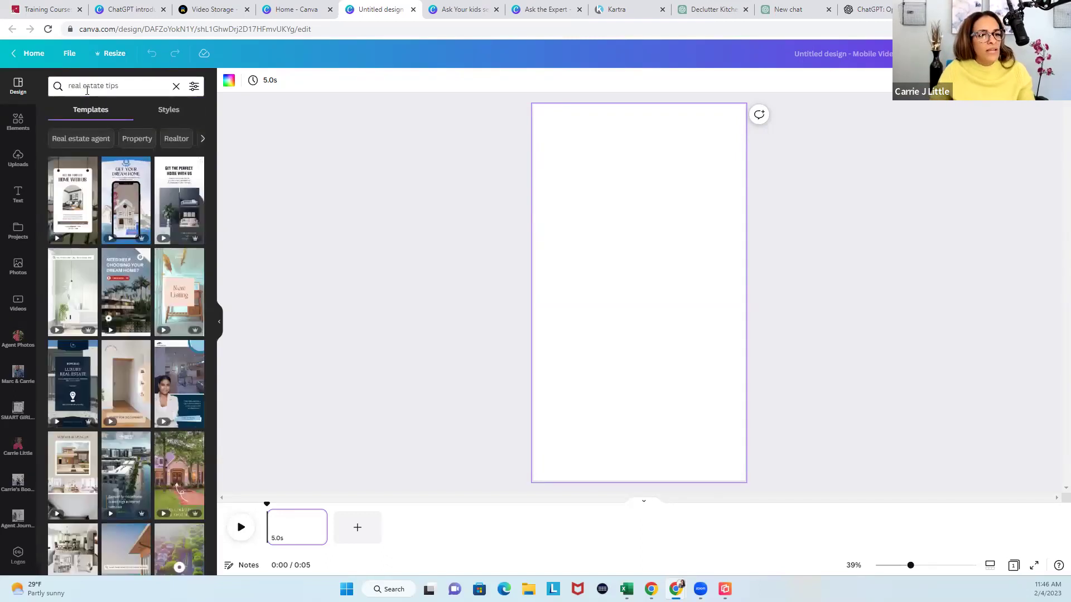
scroll(173, 322, "down", 5)
scroll(175, 333, "down", 4)
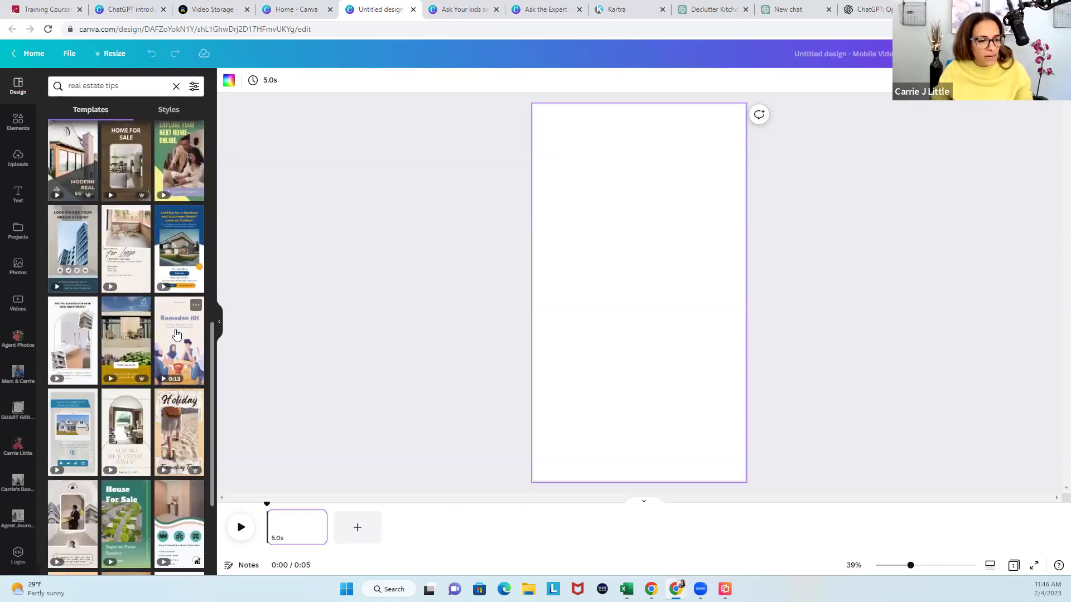
scroll(175, 333, "down", 3)
scroll(175, 333, "down", 2)
scroll(175, 333, "down", 5)
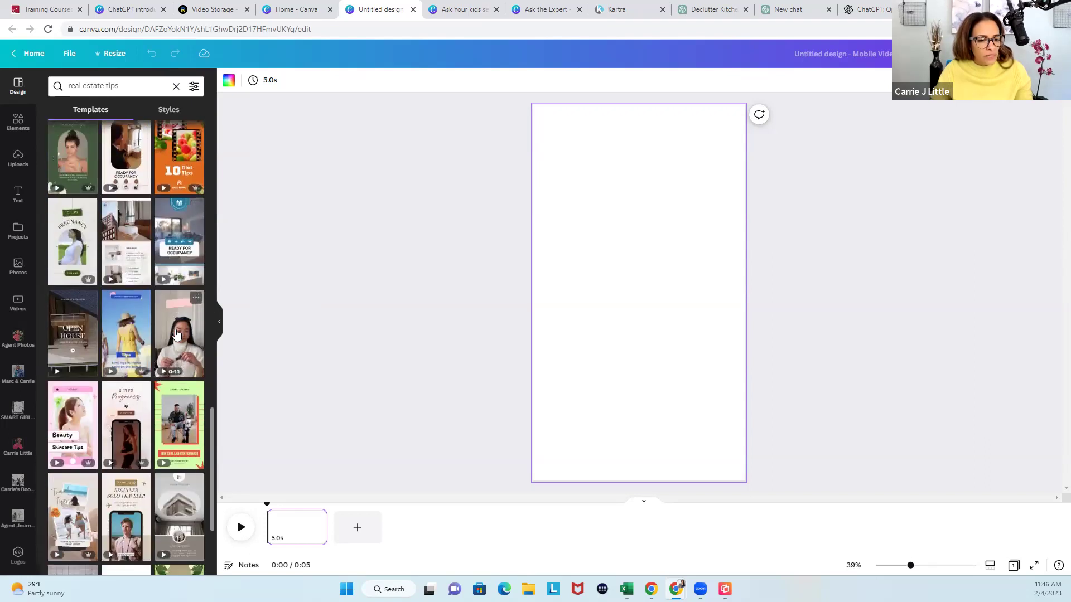
Search 'checklist' templates and apply the 2022 Social Media Marketing Trend template.
left_click(136, 86)
type("checklist")
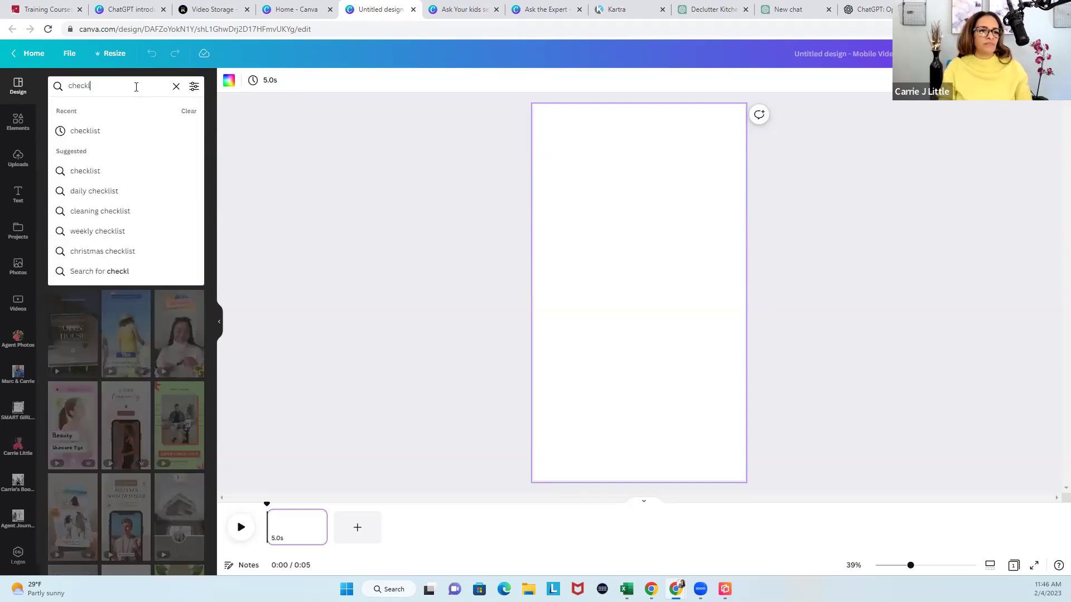
key("Return")
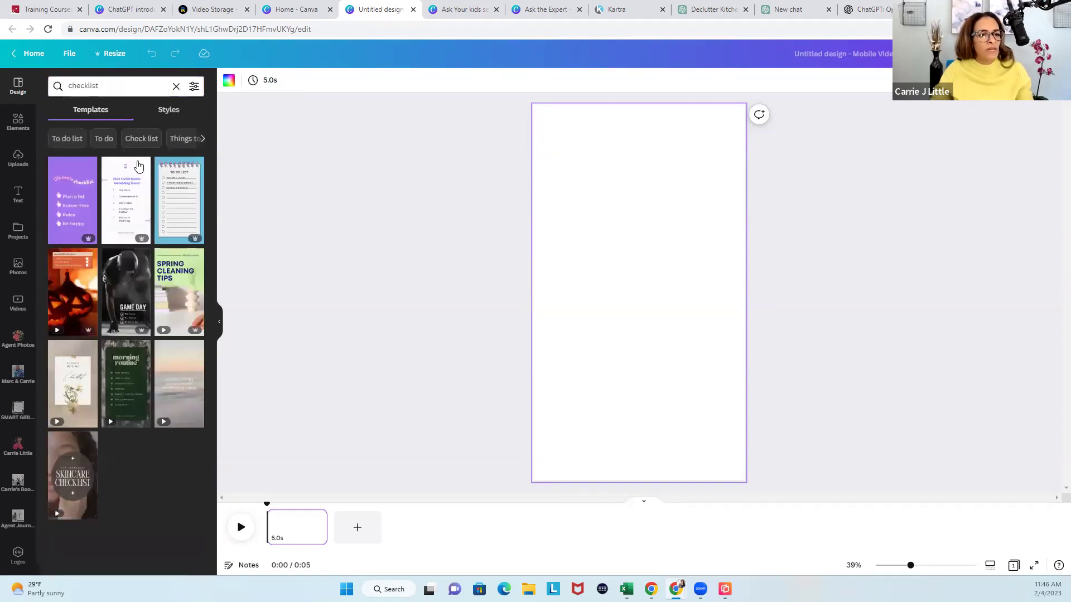
left_click(139, 213)
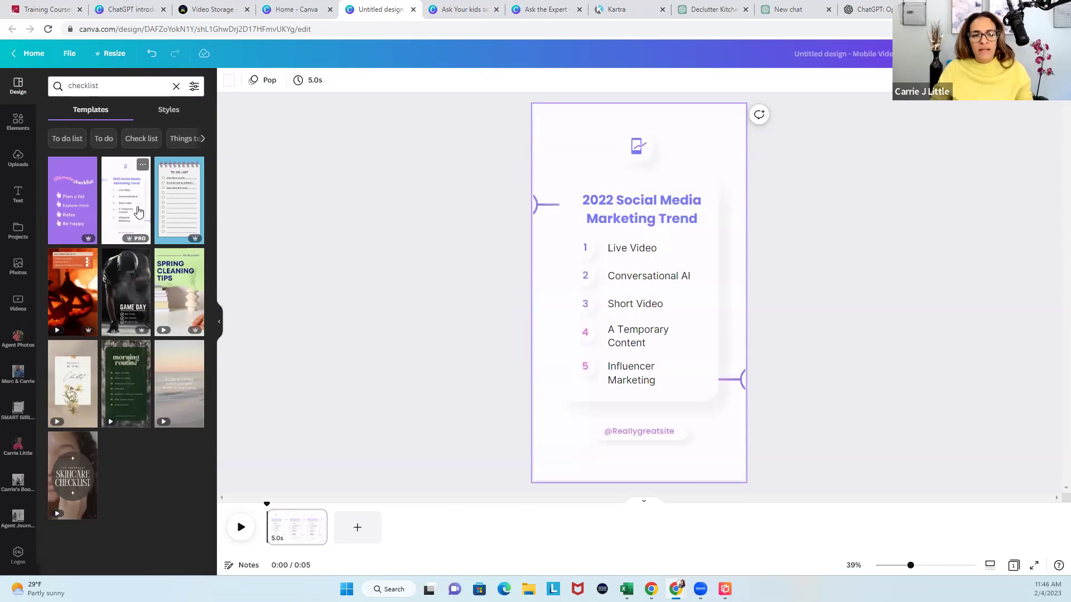
Search templates for 'quote' and browse the results.
double_click(107, 88)
type("quote")
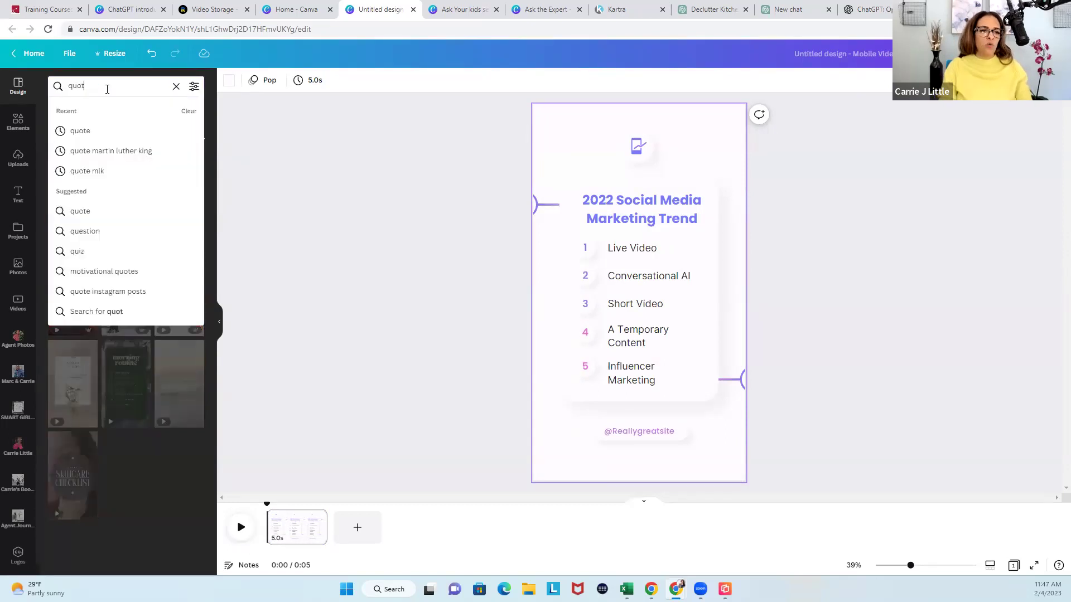
key("Return")
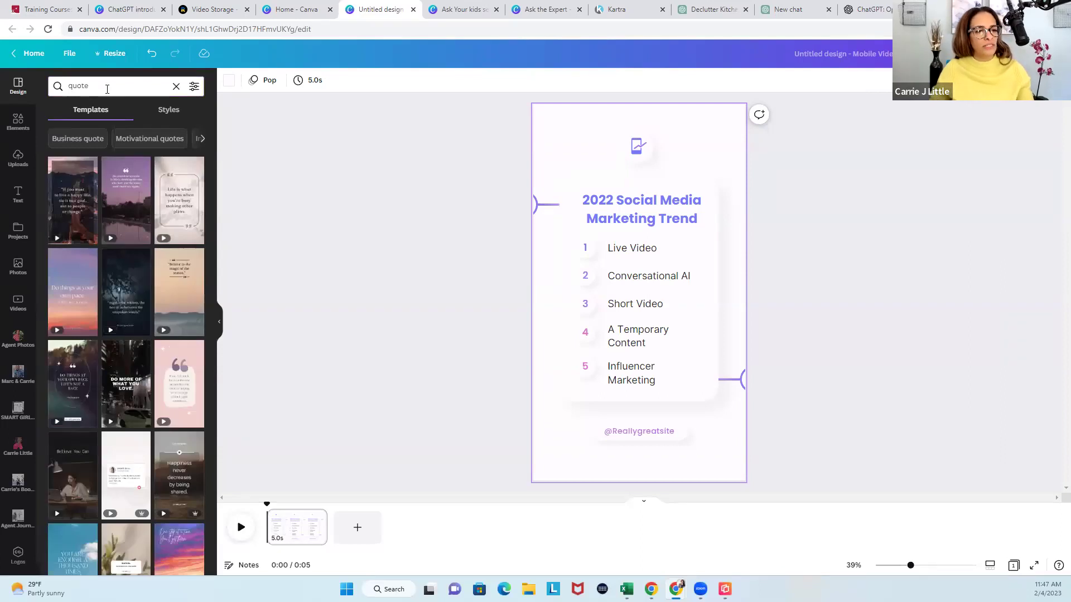
scroll(112, 346, "down", 3)
Apply the social-post quote card template and replace its sample name with the creator's name.
left_click(133, 350)
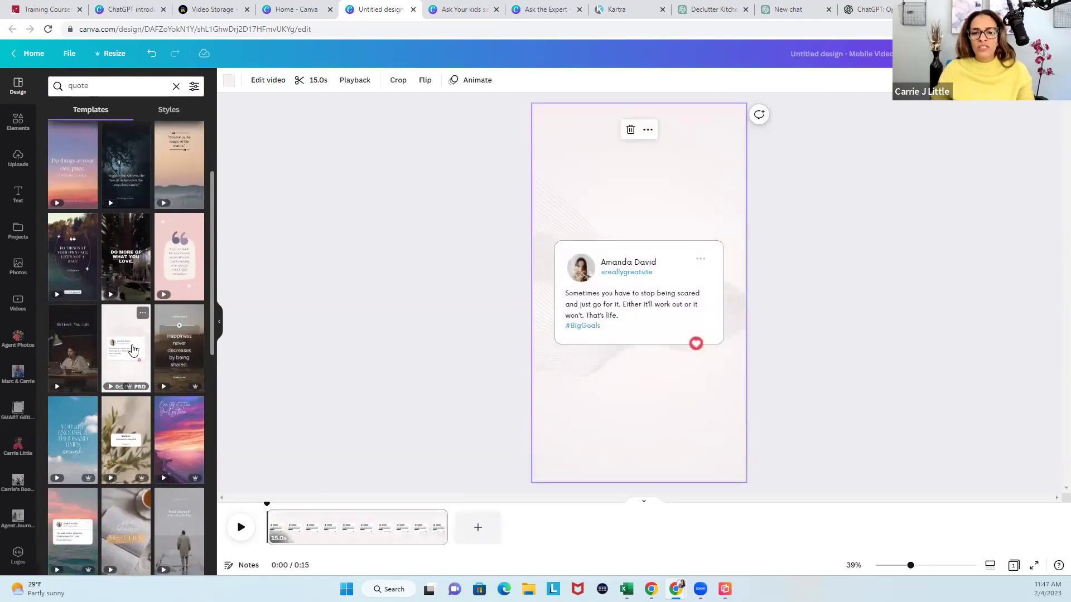
left_click(621, 262)
left_click(622, 262)
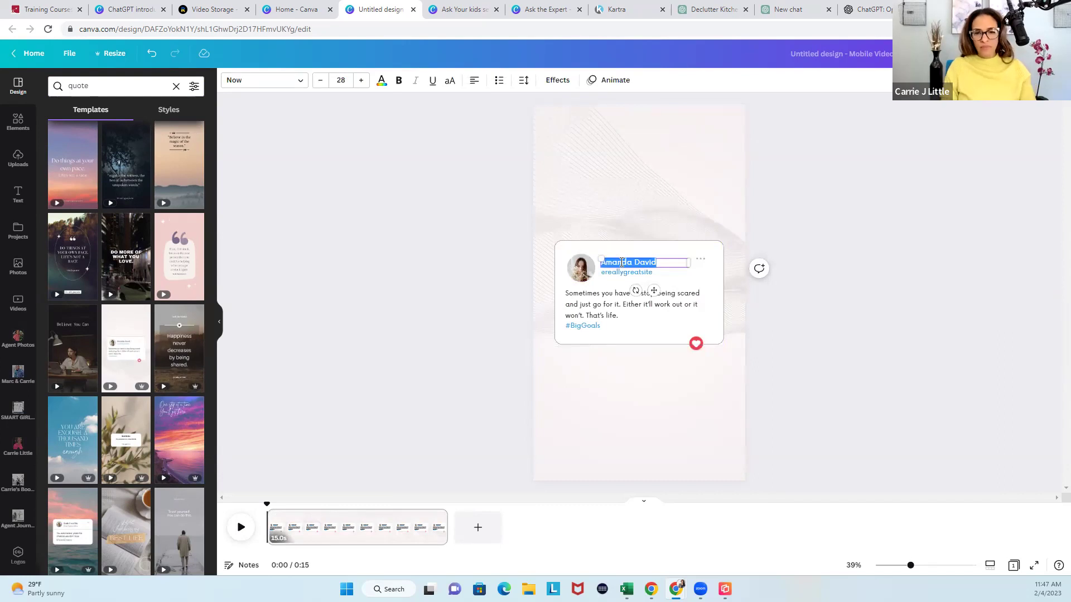
type("Carrie J. Little")
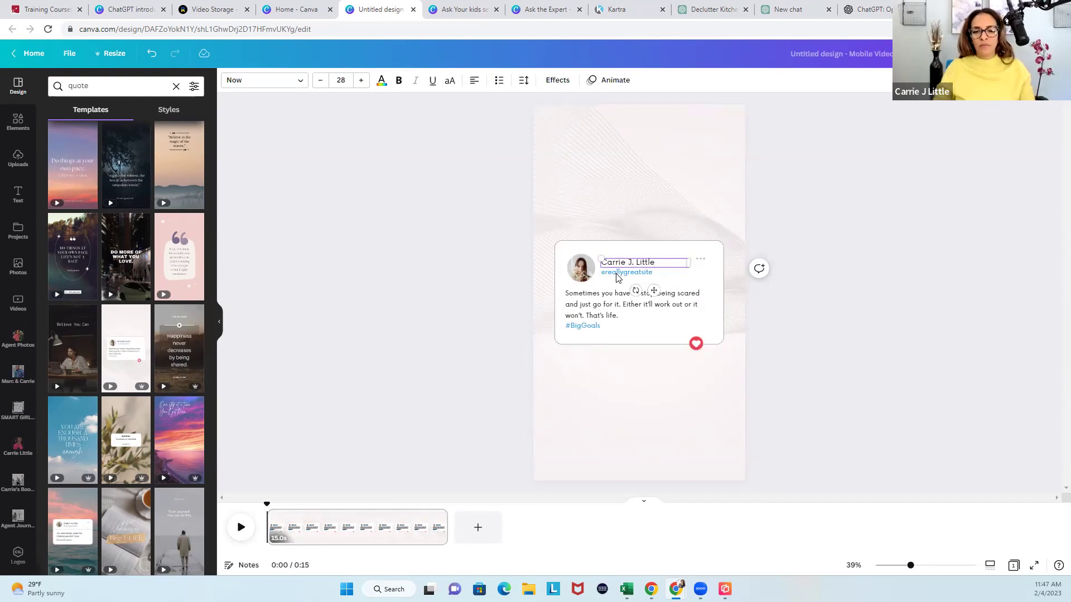
Clear the card's sample handle text to enter the creator's handle.
left_click(618, 276)
left_click(616, 274)
key("BackSpace")
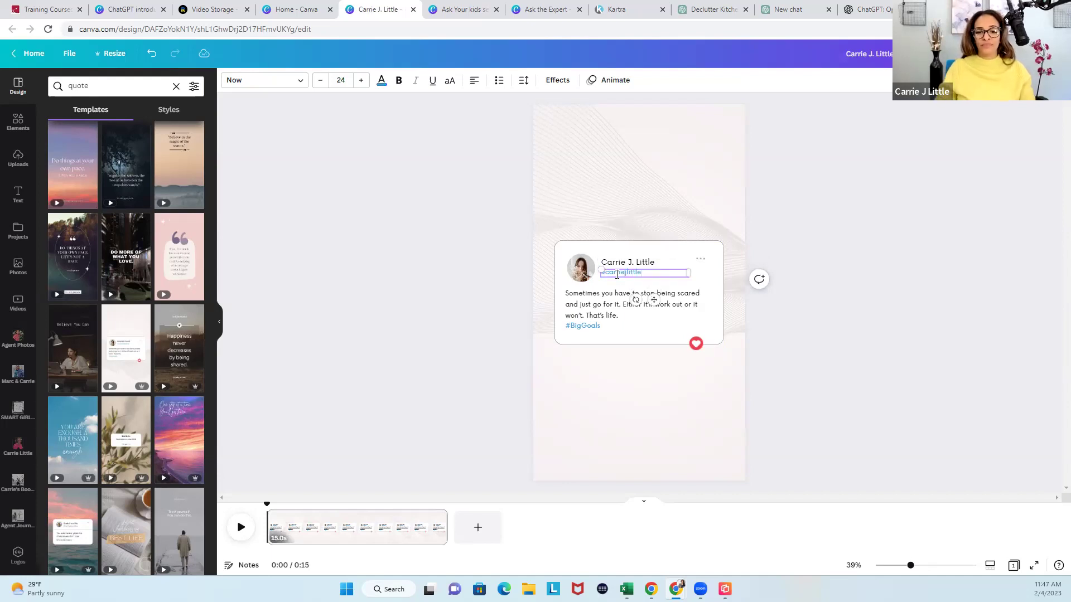
Select the first tip, 'Set a goal', in the Declutter Kitchen chat.
left_click(704, 9)
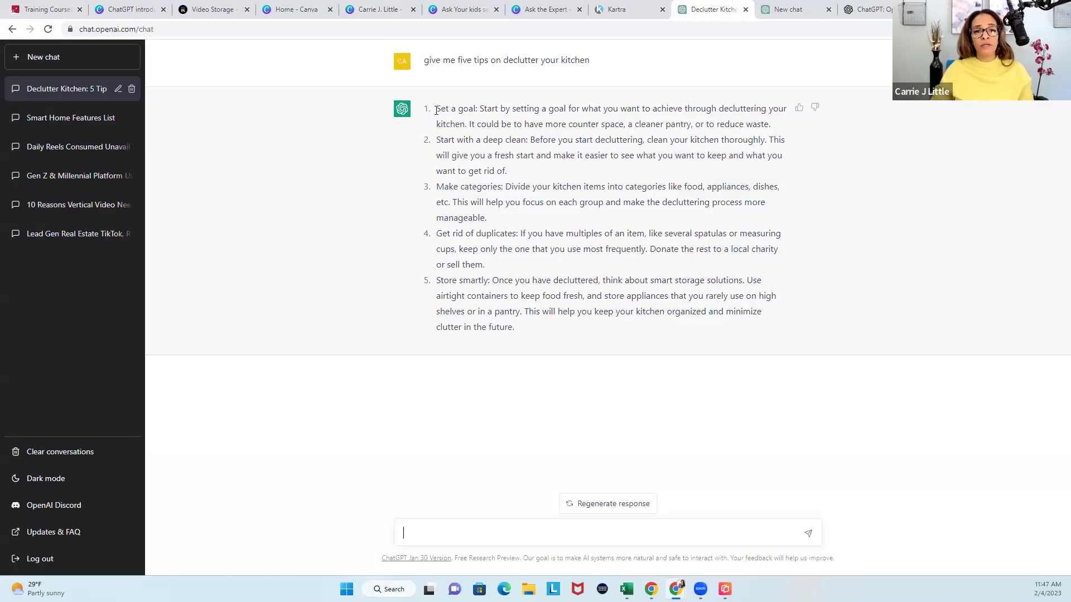
left_click_drag(437, 110, 784, 124)
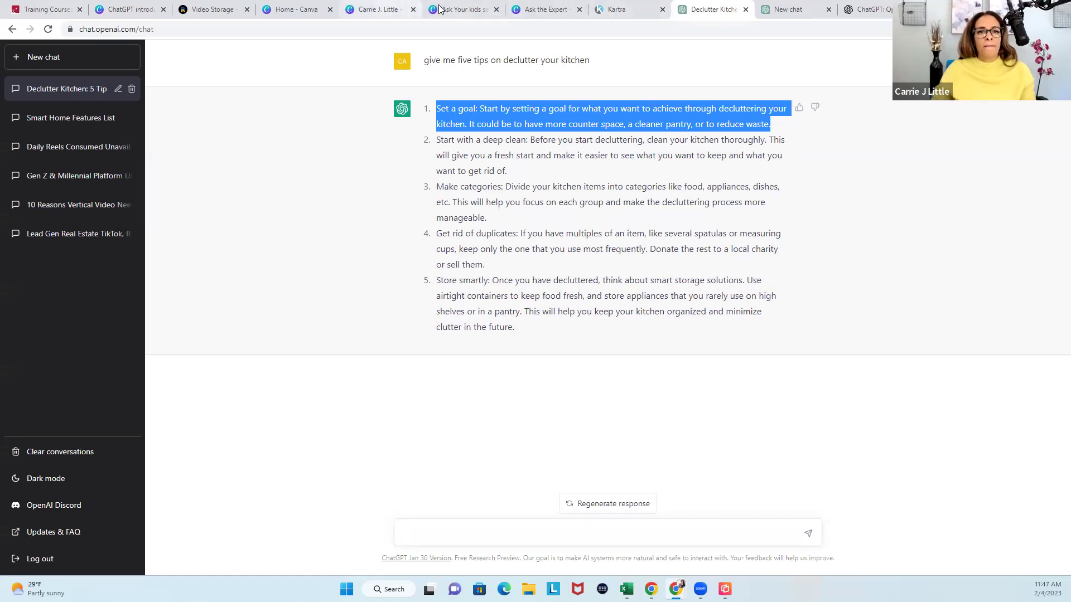
Paste the first tip over the sample quote and stretch the card to fit it.
left_click(379, 9)
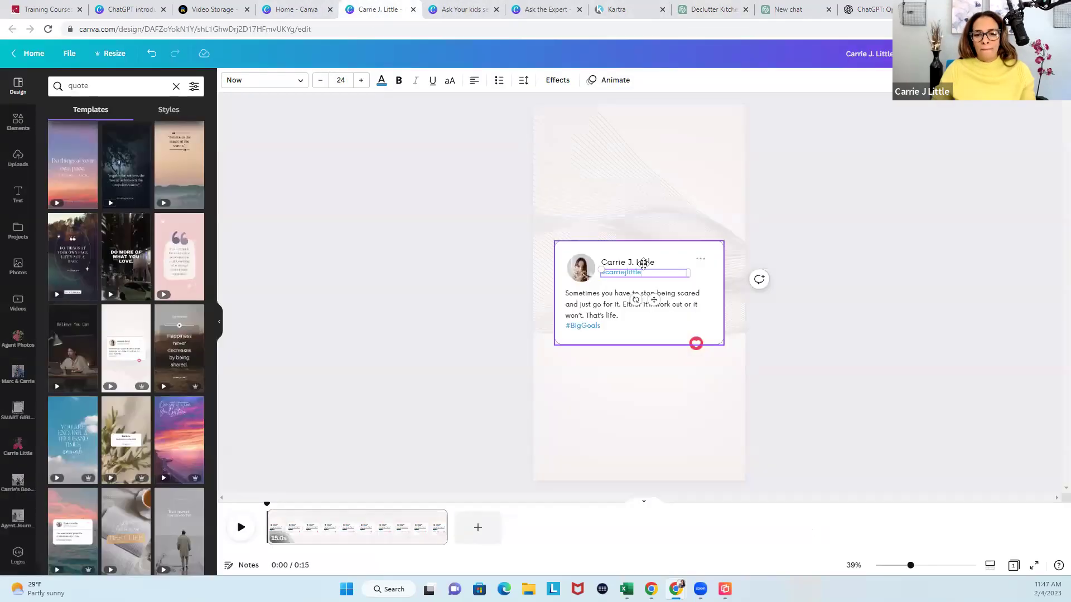
triple_click(610, 309)
type("1. Set a goal: Start by setting a goal for what you want to achieve through decluttering your kitchen. It could be to have more counter space, a cleaner pantry, or to reduce waste.")
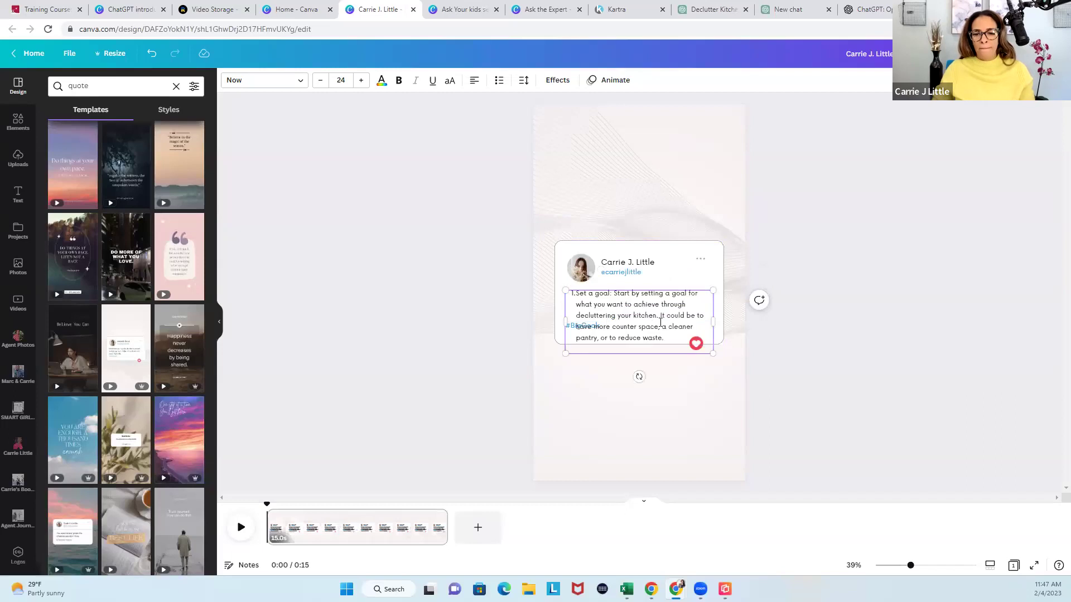
left_click(639, 247)
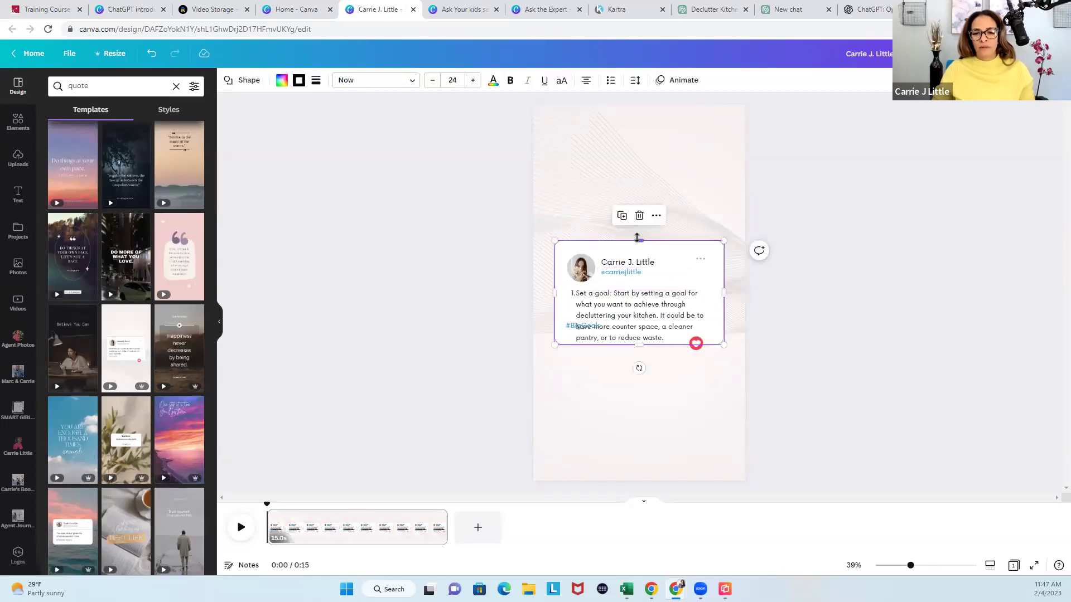
left_click_drag(639, 242, 641, 206)
left_click_drag(639, 346, 639, 368)
Move the hashtag below the tip and change #BigGoals to #declutterkitchen.
left_click_drag(583, 326, 584, 355)
double_click(585, 356)
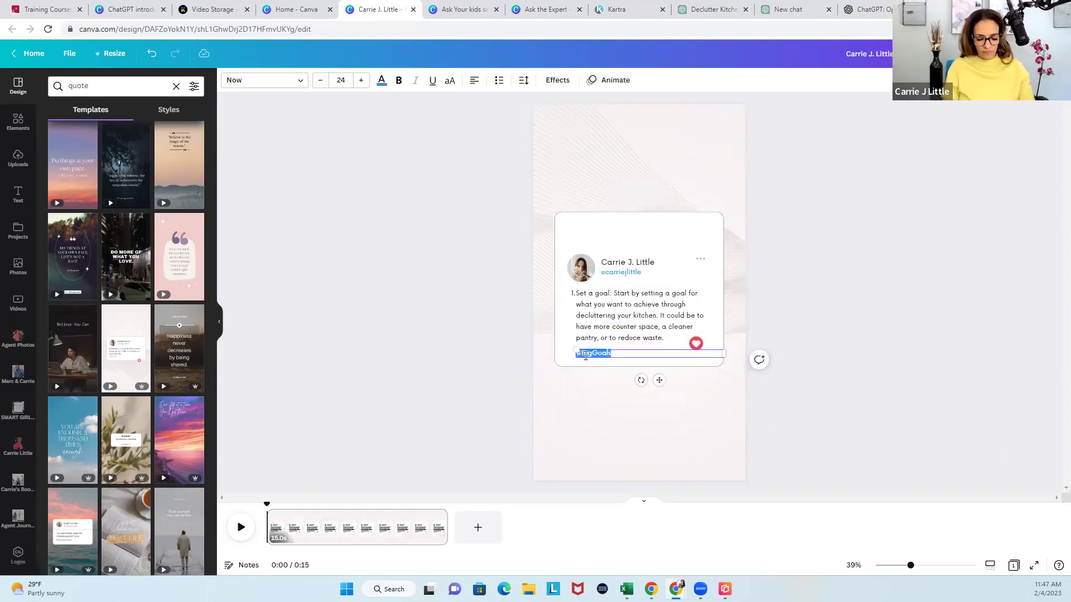
key("BackSpace")
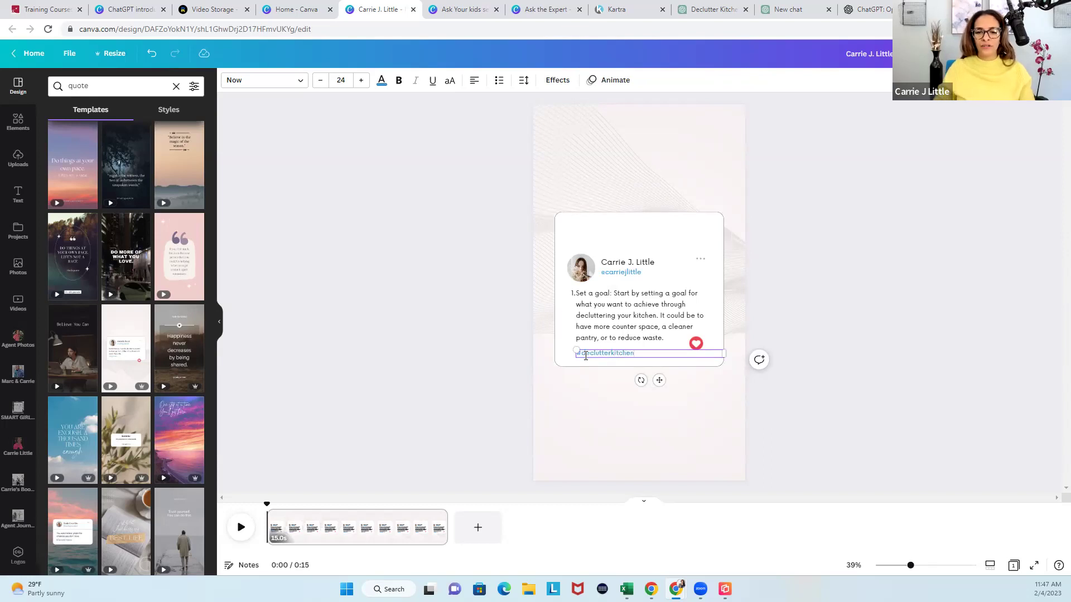
left_click(787, 323)
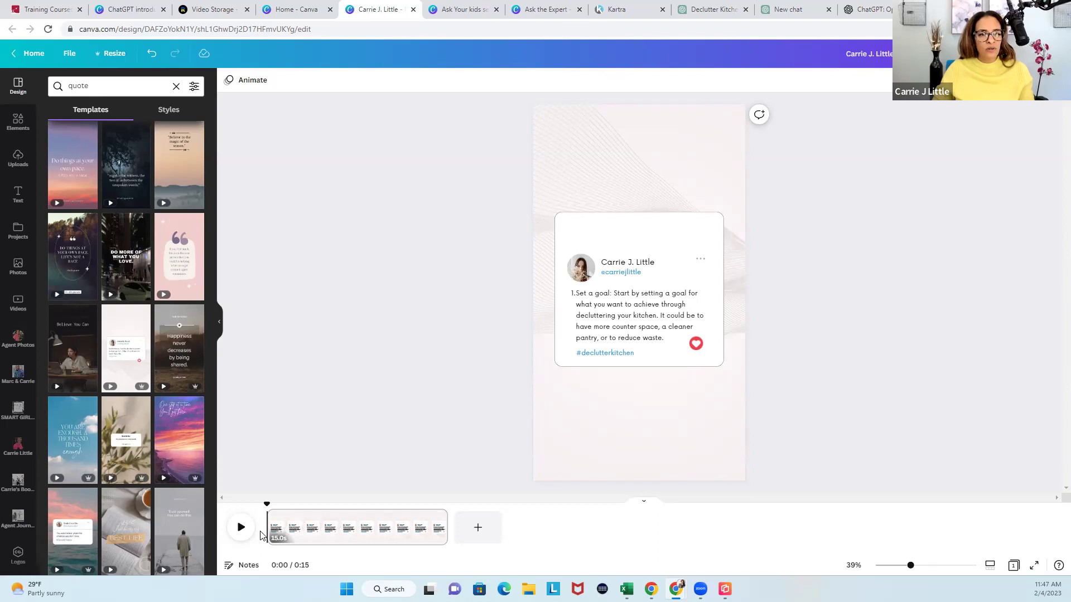
Add a blank page at the start of the video and search templates for 'real estate'.
left_click(478, 527)
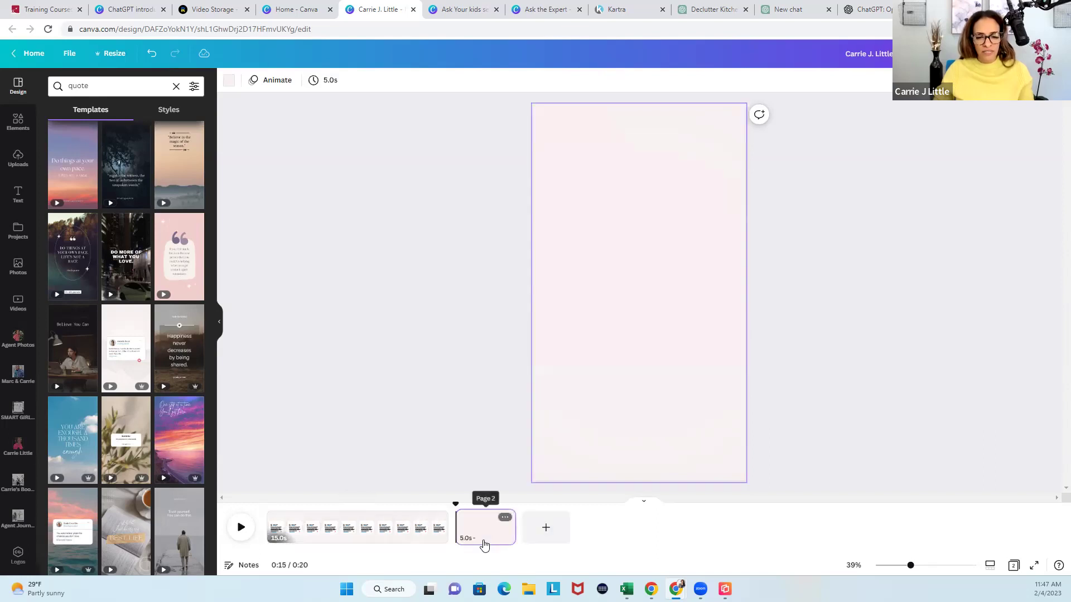
left_click_drag(481, 544, 278, 542)
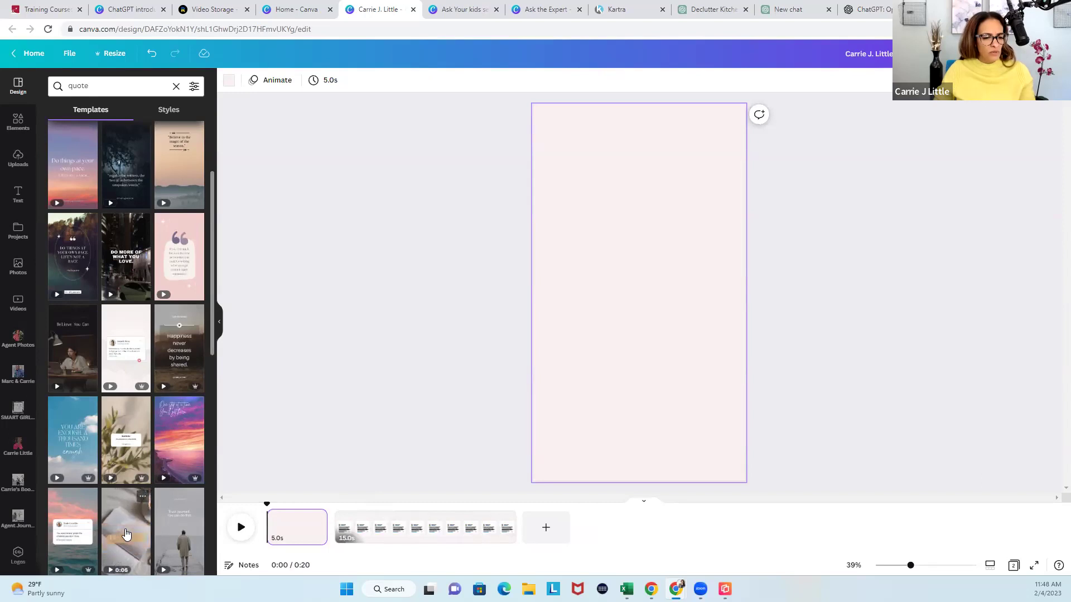
left_click(115, 85)
double_click(115, 86)
type("real estate")
key("Return")
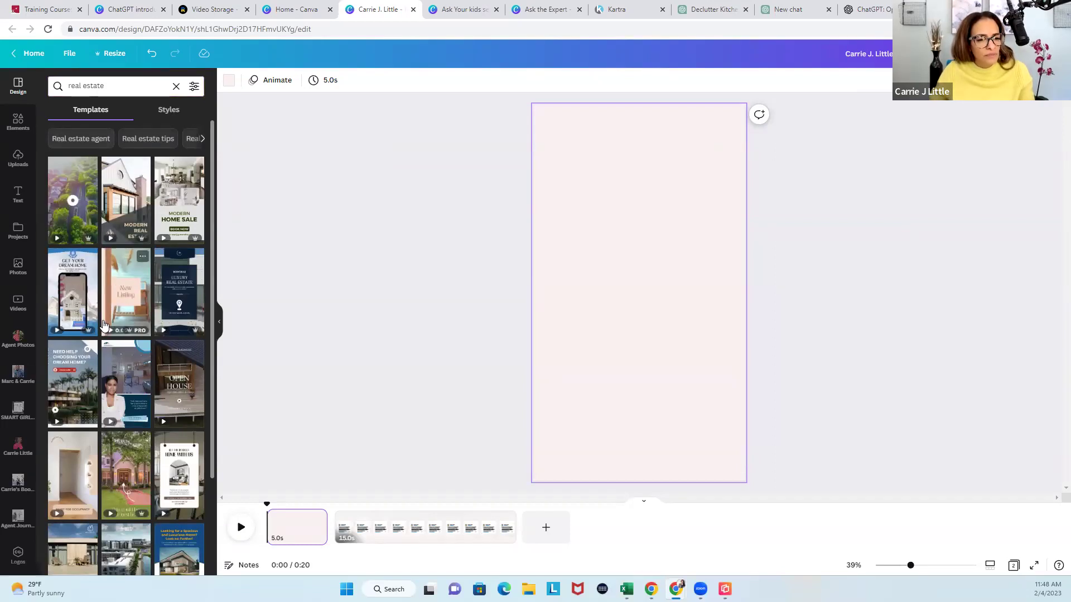
Apply the Blue Professional Real Estate Officer Profile cover and delete its woman's photo.
left_click(133, 376)
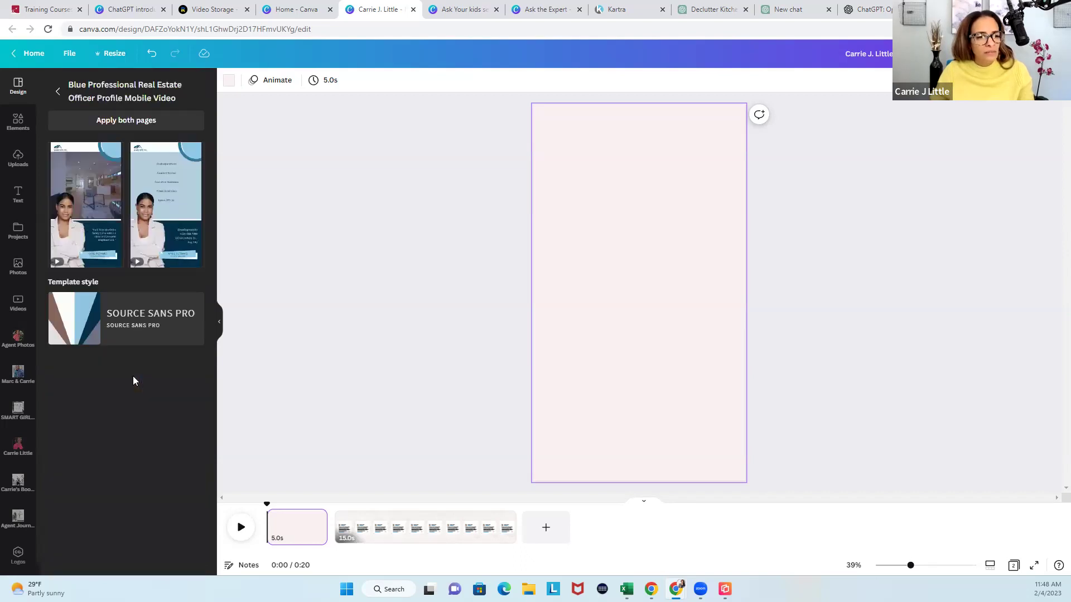
left_click(106, 222)
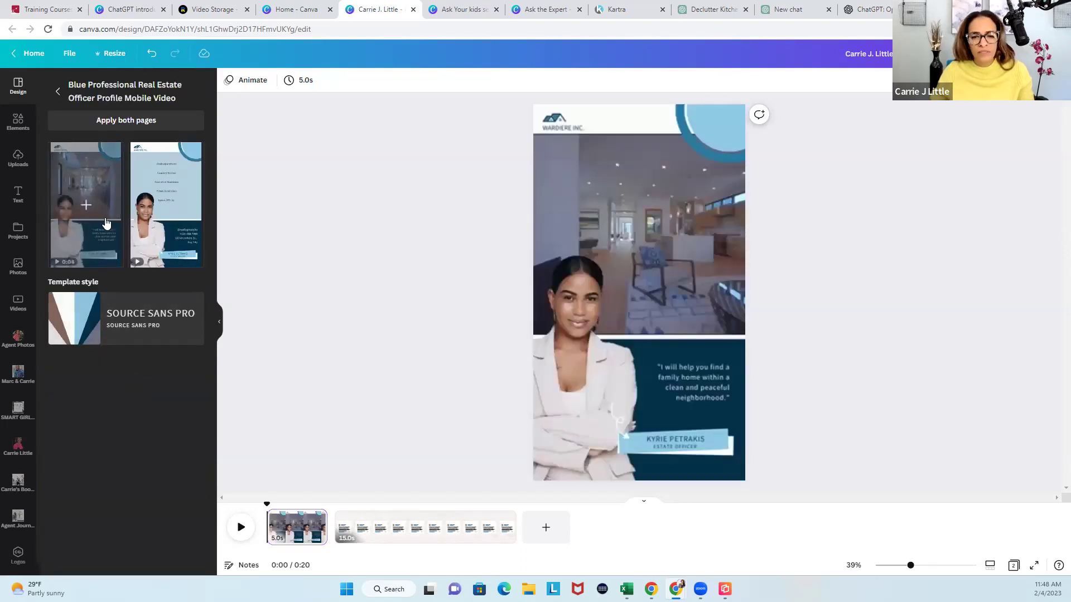
left_click(557, 356)
key("Delete")
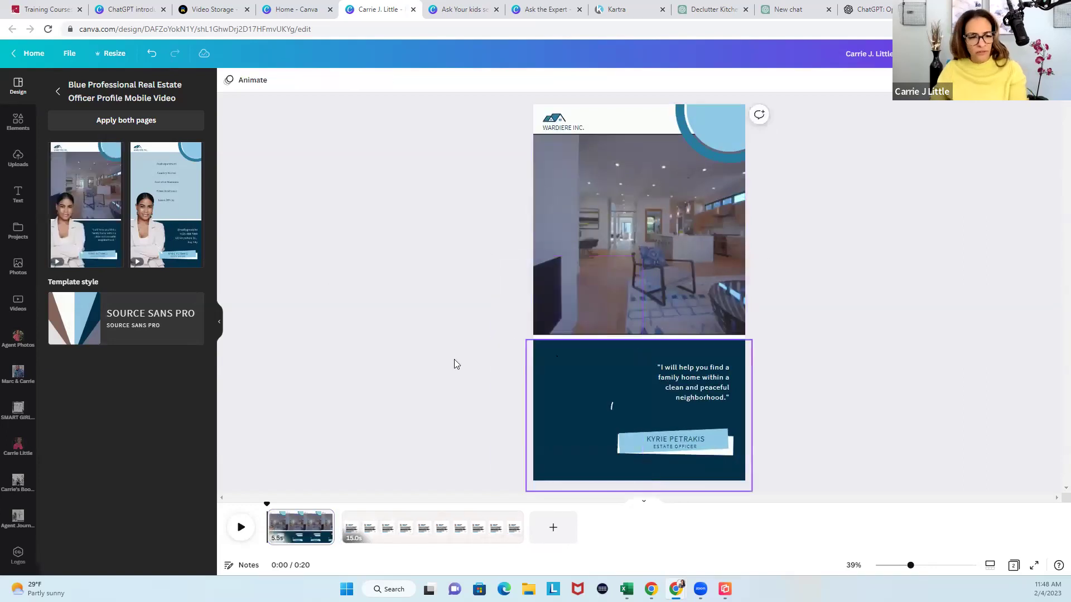
left_click(15, 409)
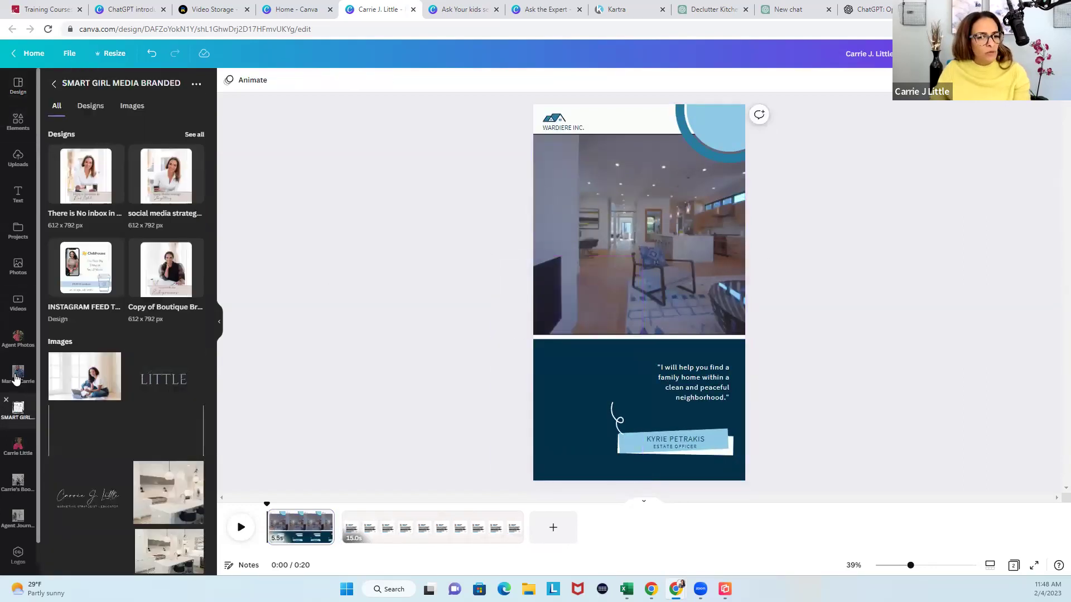
Browse the Agent Photos and other uploaded folders, then open the presenter's headshots folder.
left_click(18, 372)
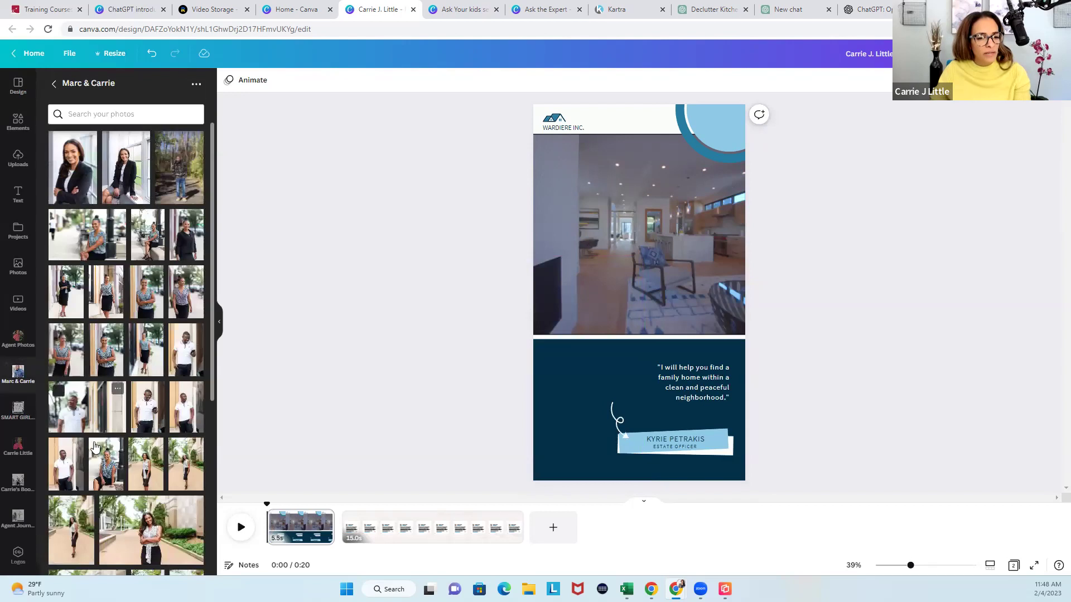
scroll(98, 434, "down", 15)
scroll(98, 440, "down", 15)
scroll(97, 440, "down", 10)
left_click(21, 411)
left_click(22, 340)
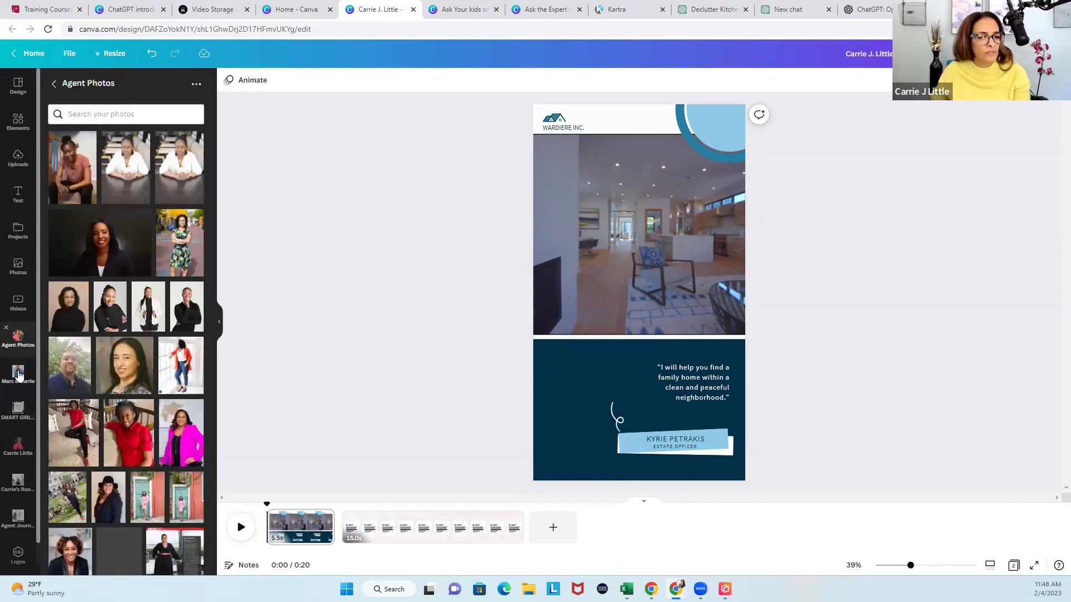
left_click(17, 373)
left_click(18, 499)
left_click(22, 437)
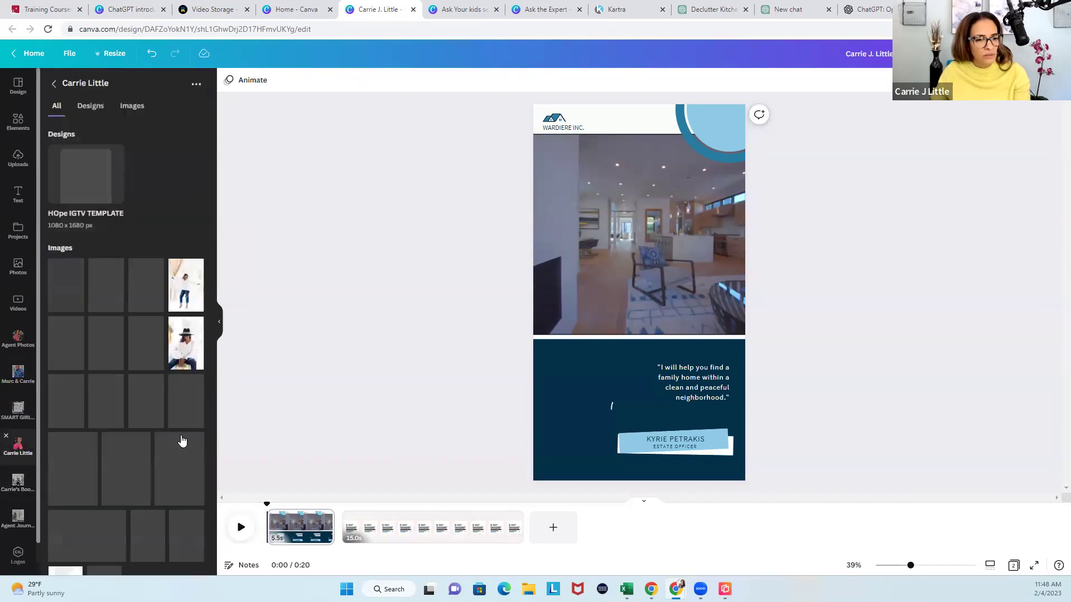
scroll(182, 441, "down", 10)
scroll(181, 440, "down", 10)
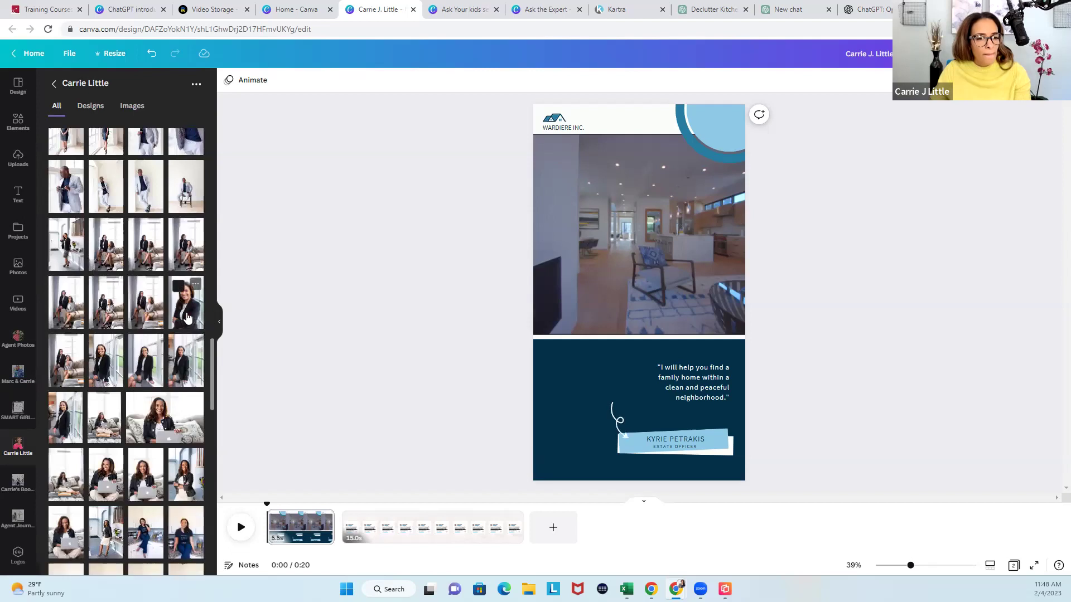
Add a headshot to the cover, flip it horizontally, and remove its background.
left_click(187, 318)
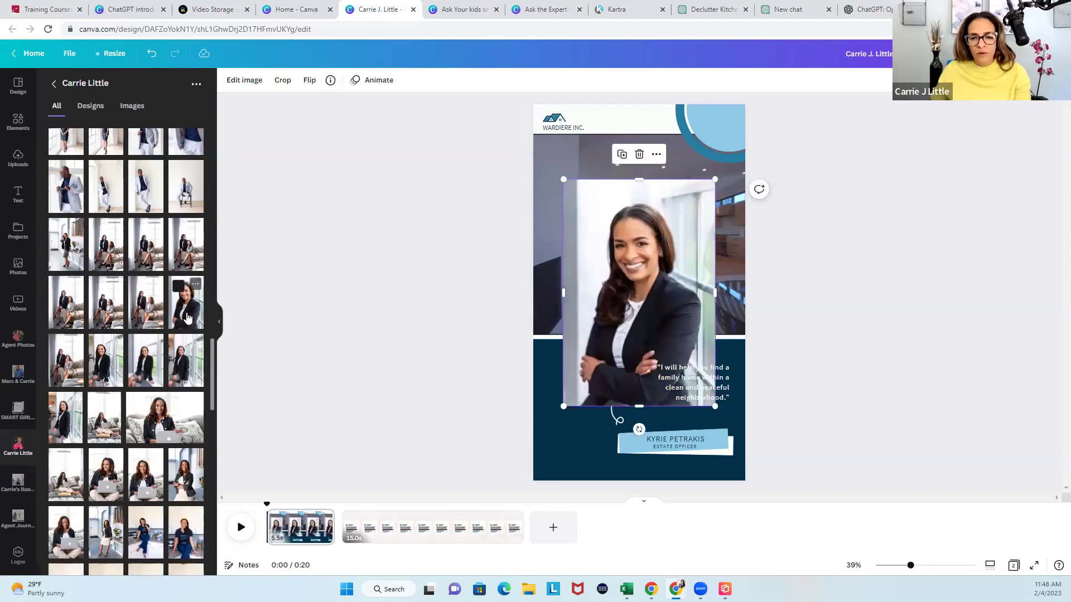
left_click(245, 80)
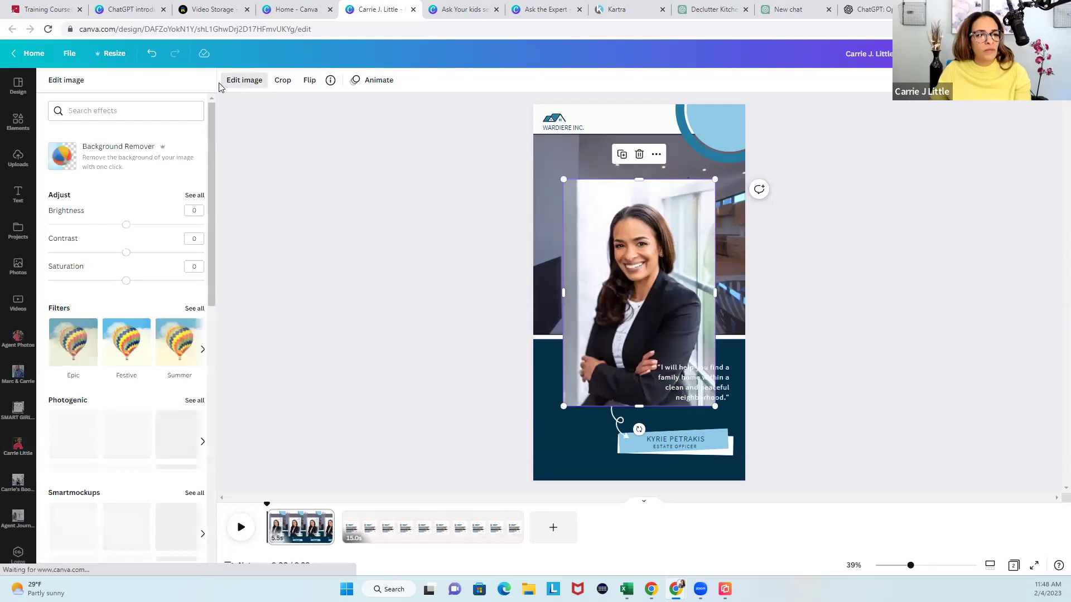
left_click(308, 81)
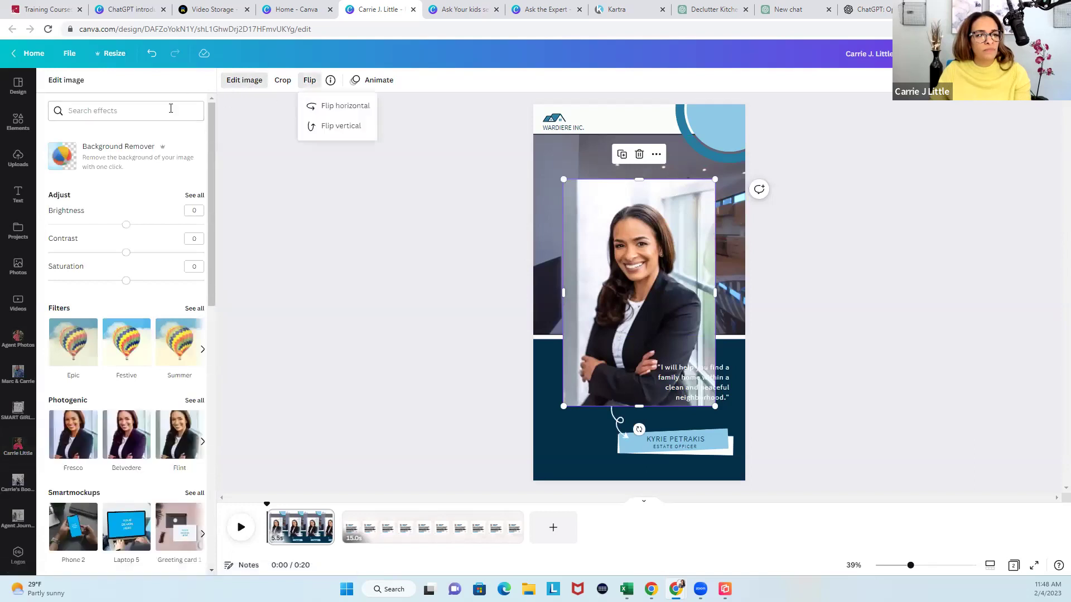
left_click(326, 106)
left_click(159, 150)
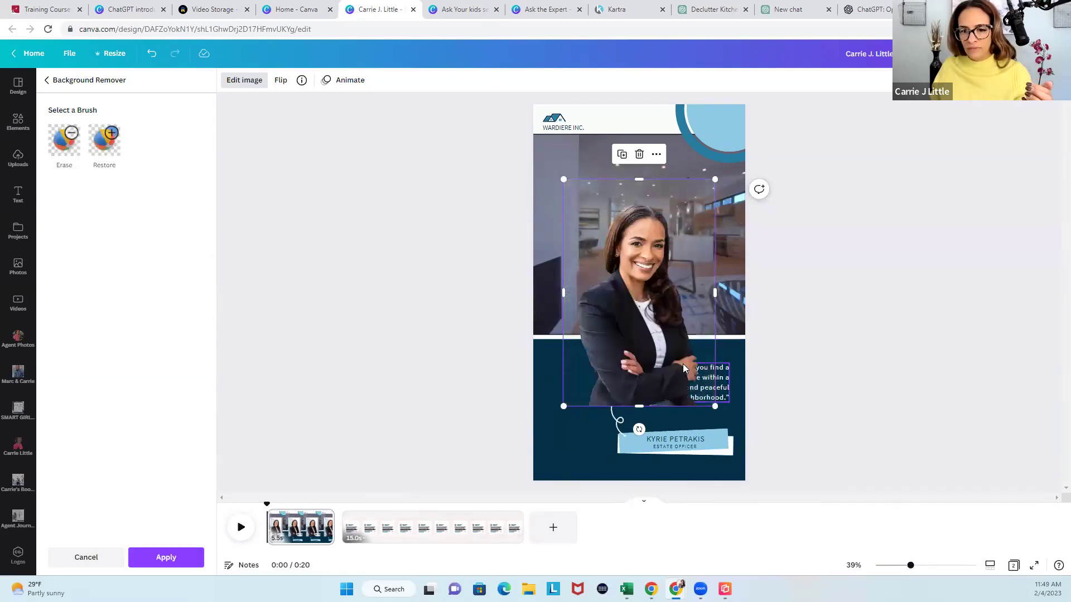
Move the cutout to the lower-left of the navy panel and shrink it.
left_click_drag(625, 323, 584, 389)
left_click_drag(677, 247, 650, 289)
double_click(704, 393)
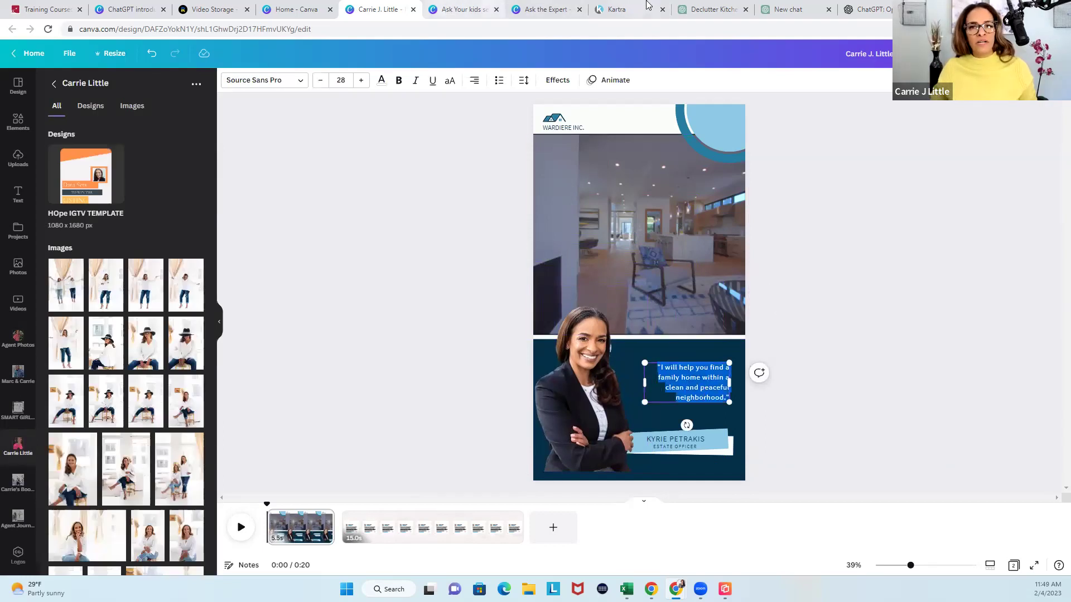
Check the ChatGPT tips, then retitle the cover headline 'Five Tips to declutter your'.
left_click(708, 7)
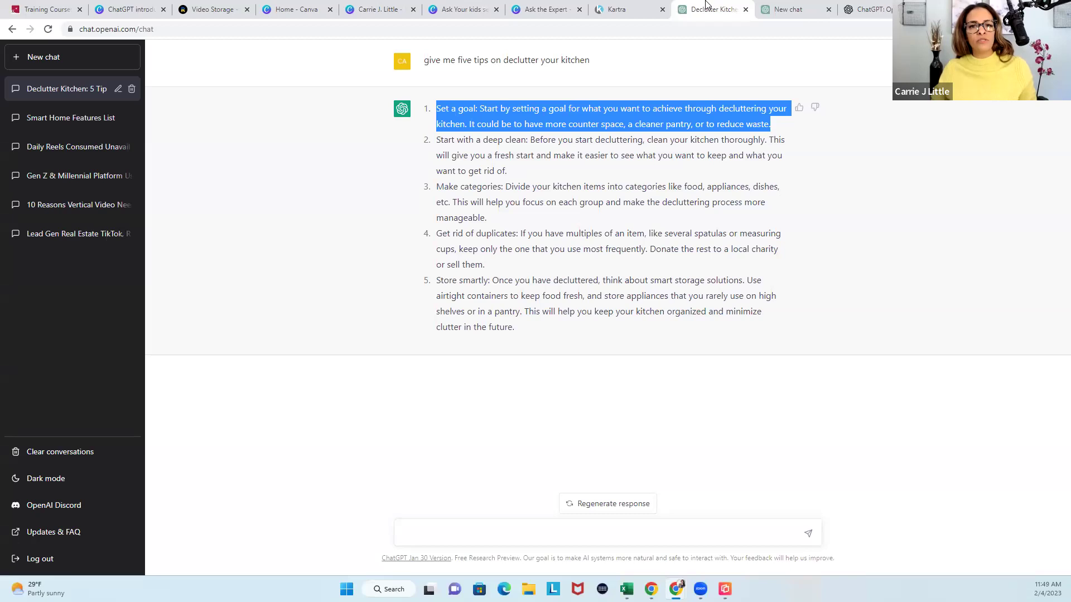
left_click(377, 9)
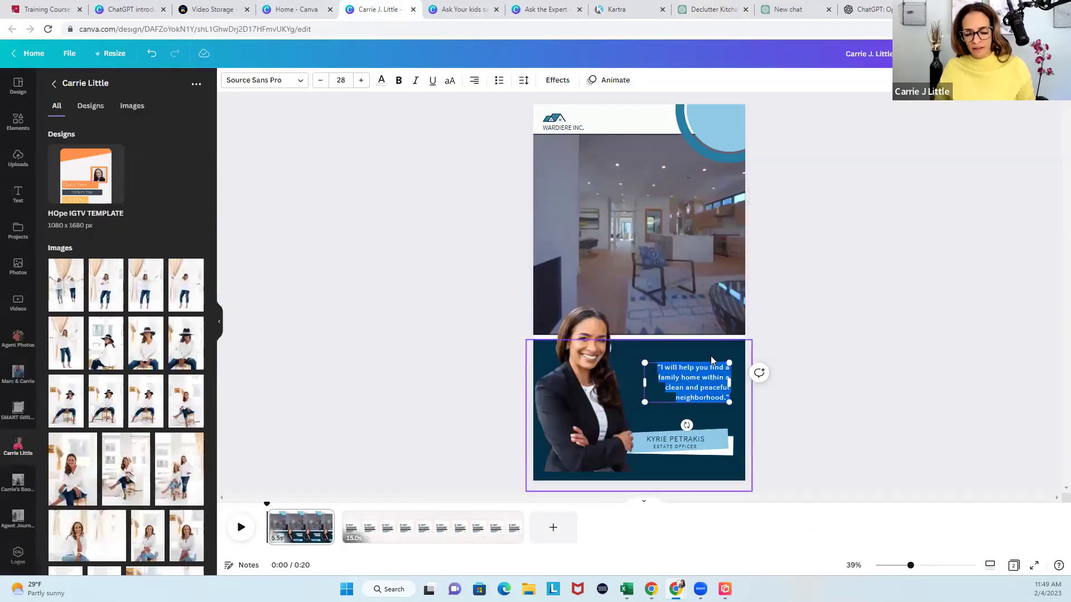
type("Five Tips")
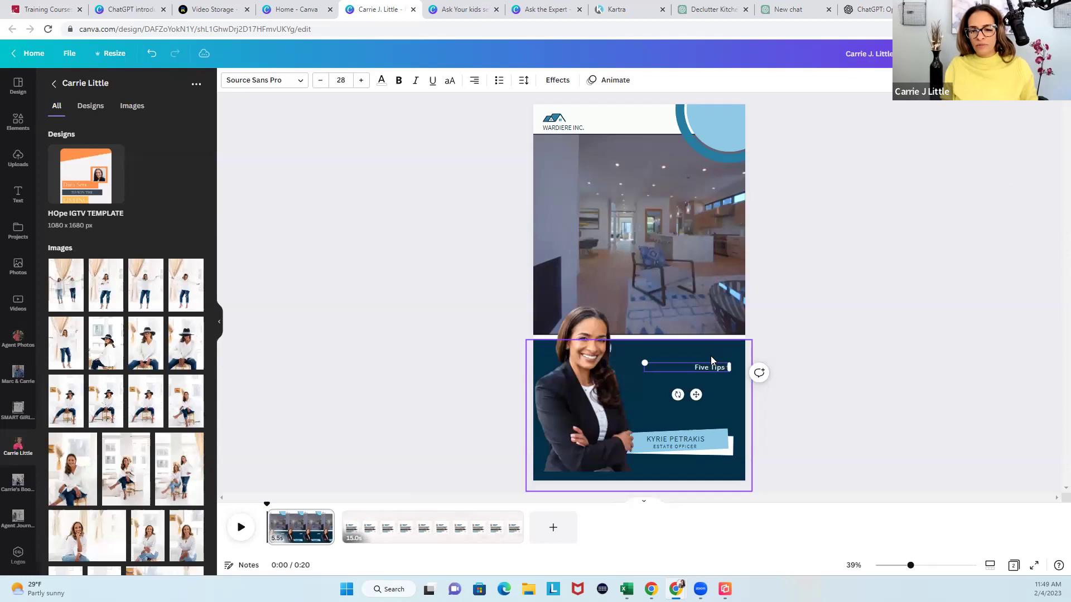
type(" to declutter your kitchen")
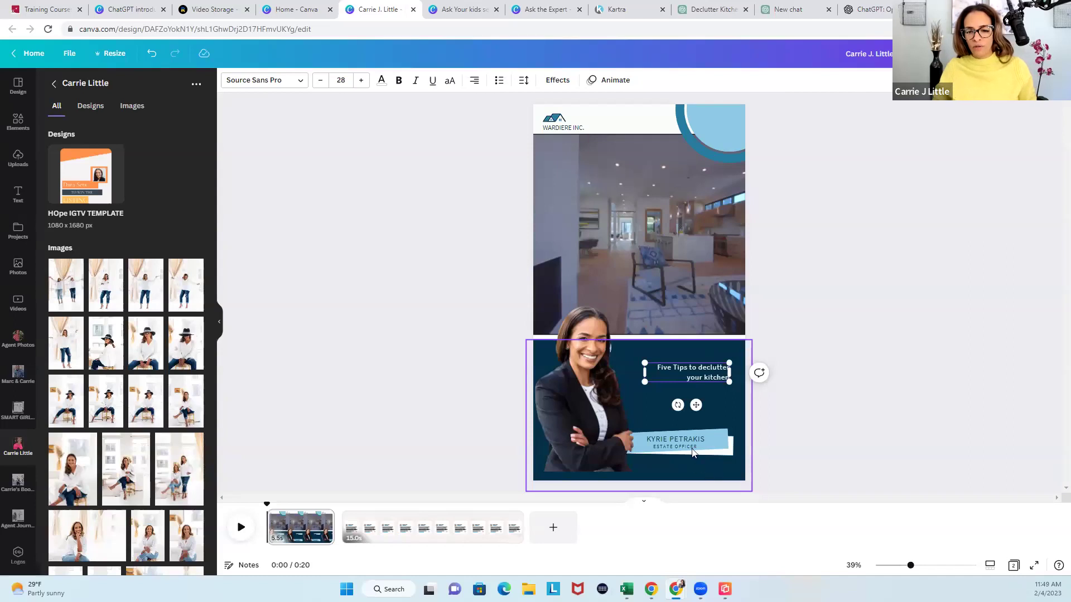
Replace the template's agent name with the presenter's name and edit the job title below it.
double_click(689, 436)
type("CARRIE J. LITTLE")
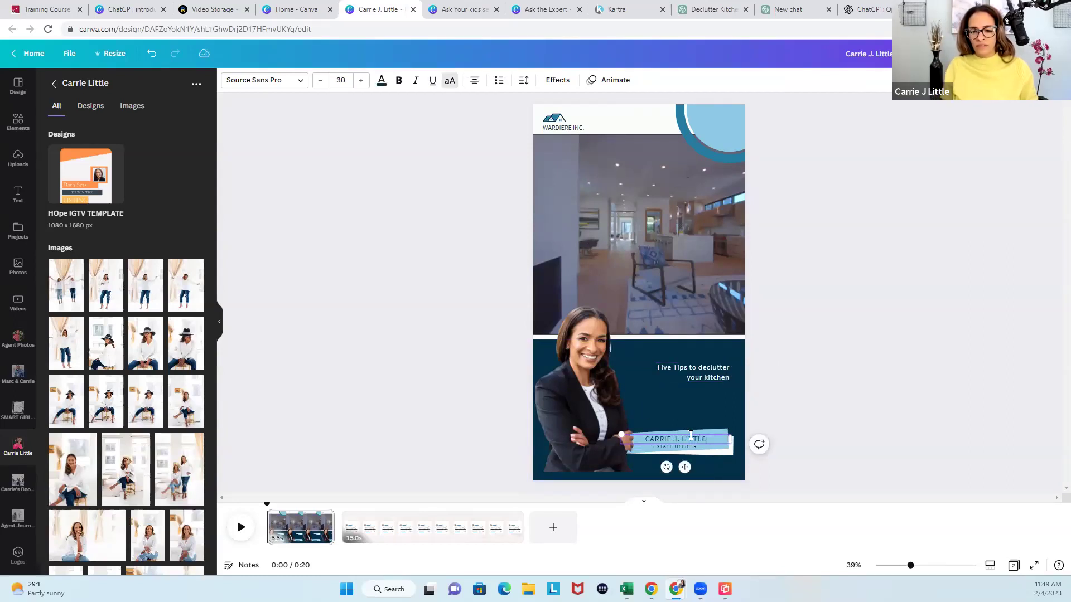
type(", MS")
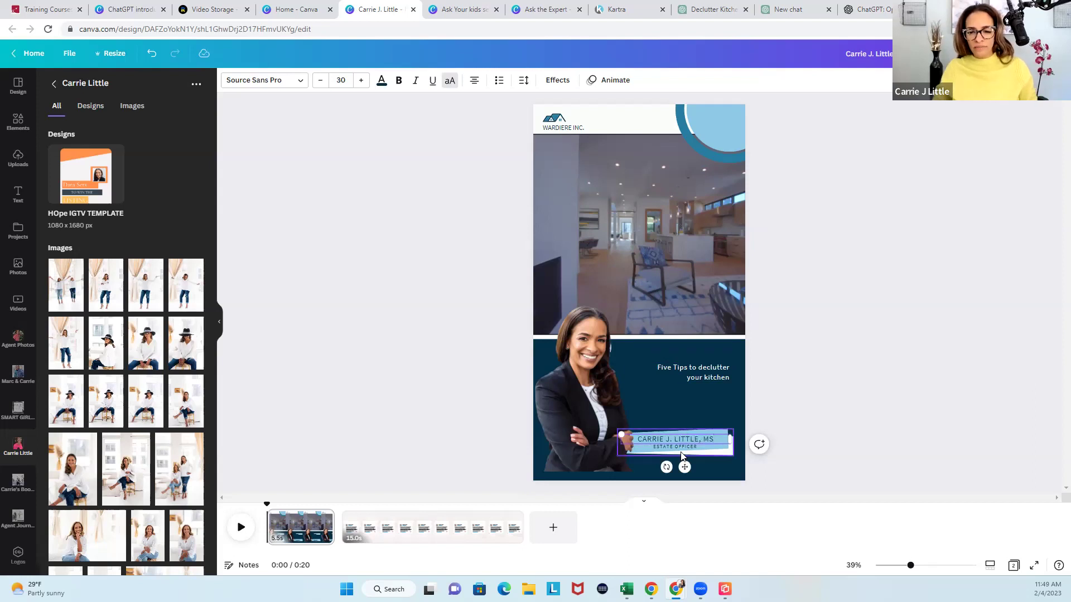
left_click(681, 454)
left_click(681, 445)
double_click(681, 445)
type("S")
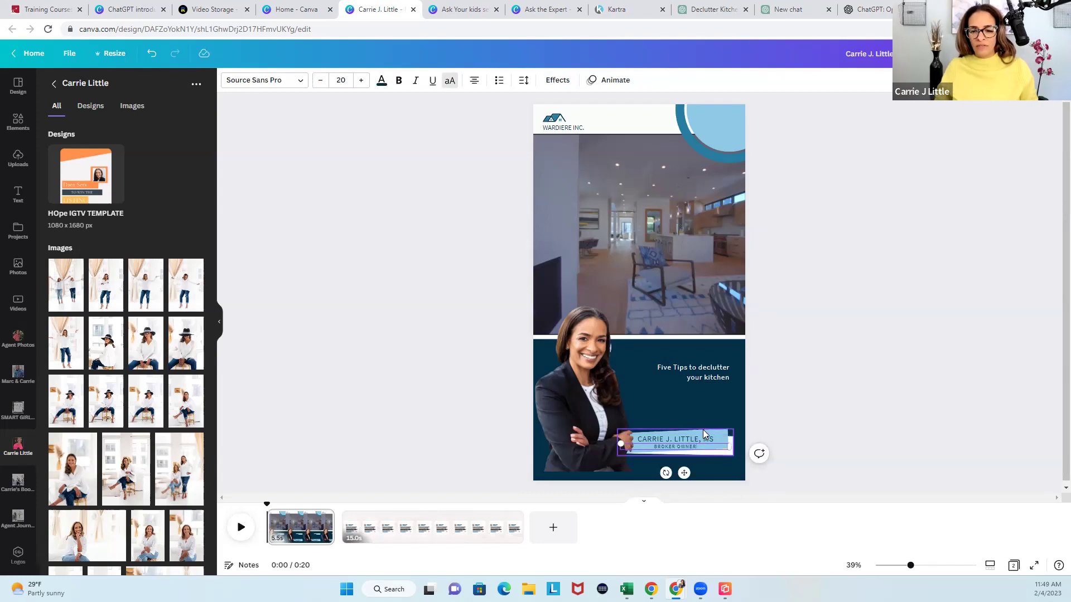
Recolour the name banner darker blue and give the corner circle a white fill.
left_click(704, 430)
left_click(229, 80)
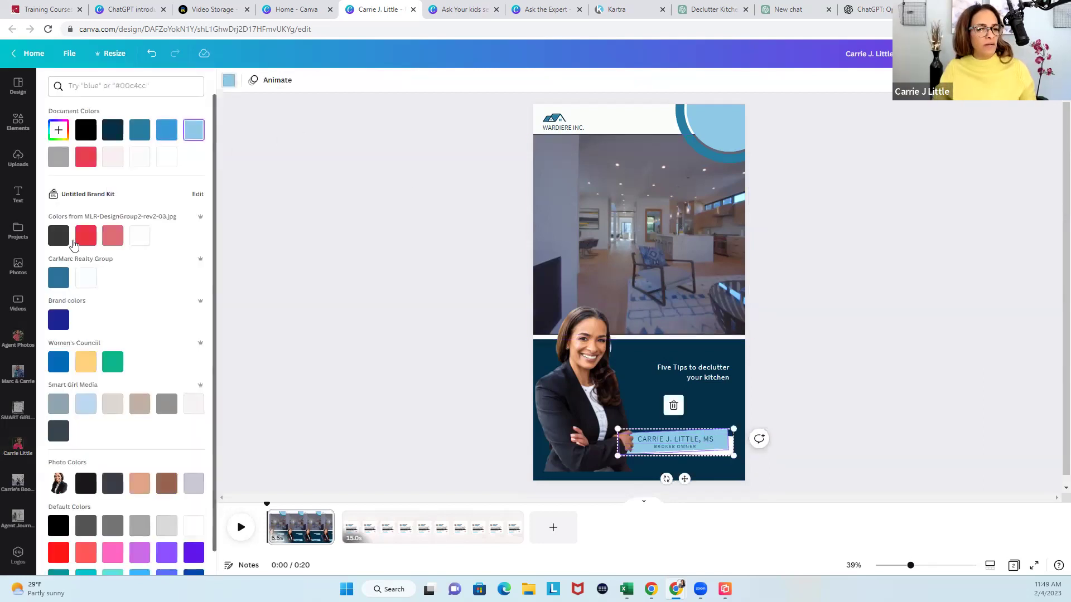
left_click(726, 132)
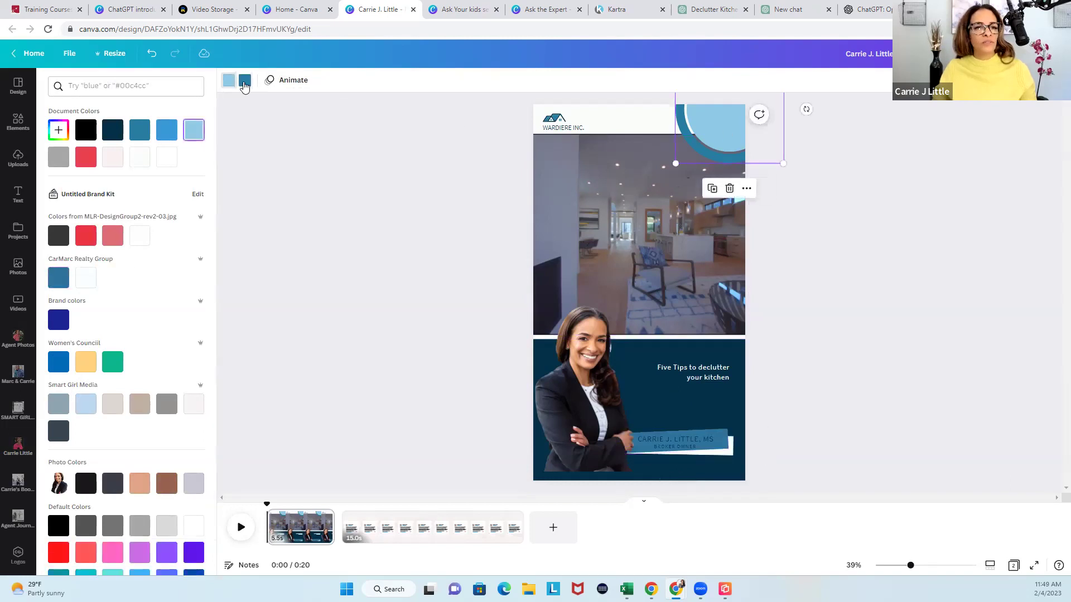
left_click(229, 82)
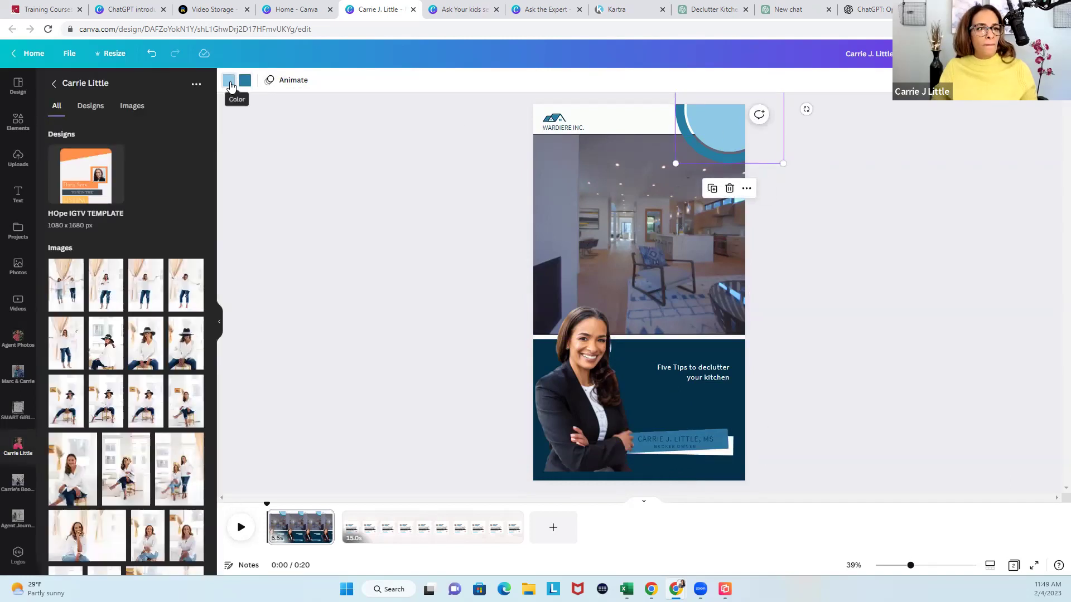
left_click(229, 82)
left_click(139, 235)
left_click(245, 81)
Colour the circle CarMarc brand blue and delete the WARDIERE INC. text and template logo.
left_click(60, 279)
left_click(561, 124)
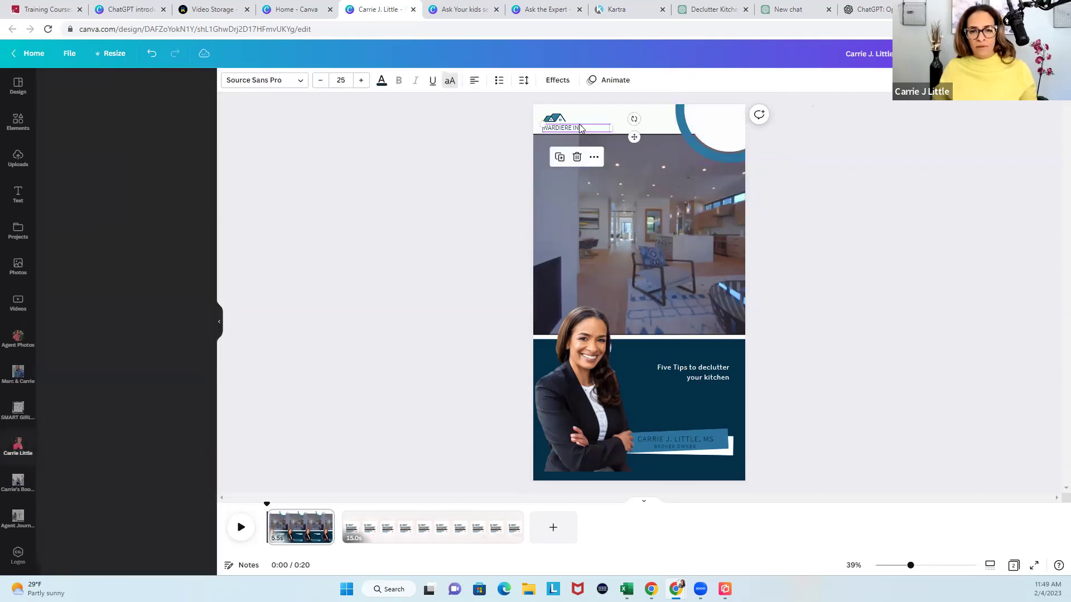
key("Delete")
left_click(557, 117)
key("Delete")
Insert the CarMarc logo from the Brand Kit, shrink it and place it in the white header.
scroll(18, 521, "down", 1)
left_click(18, 523)
scroll(126, 402, "down", 3)
scroll(126, 402, "down", 10)
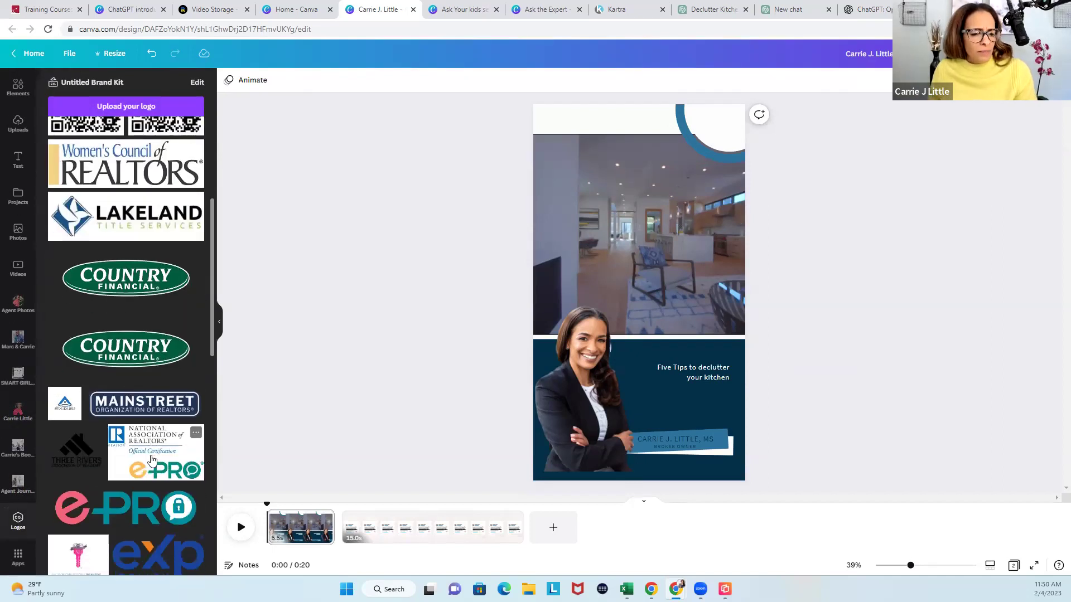
scroll(150, 467, "down", 1)
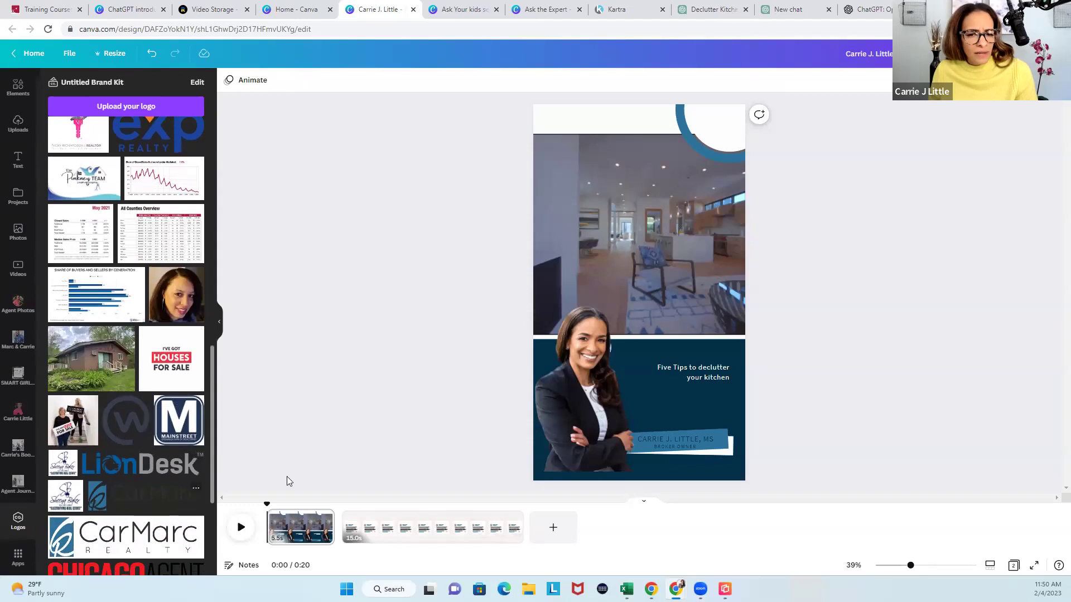
left_click(126, 536)
left_click_drag(717, 316, 591, 142)
left_click(850, 290)
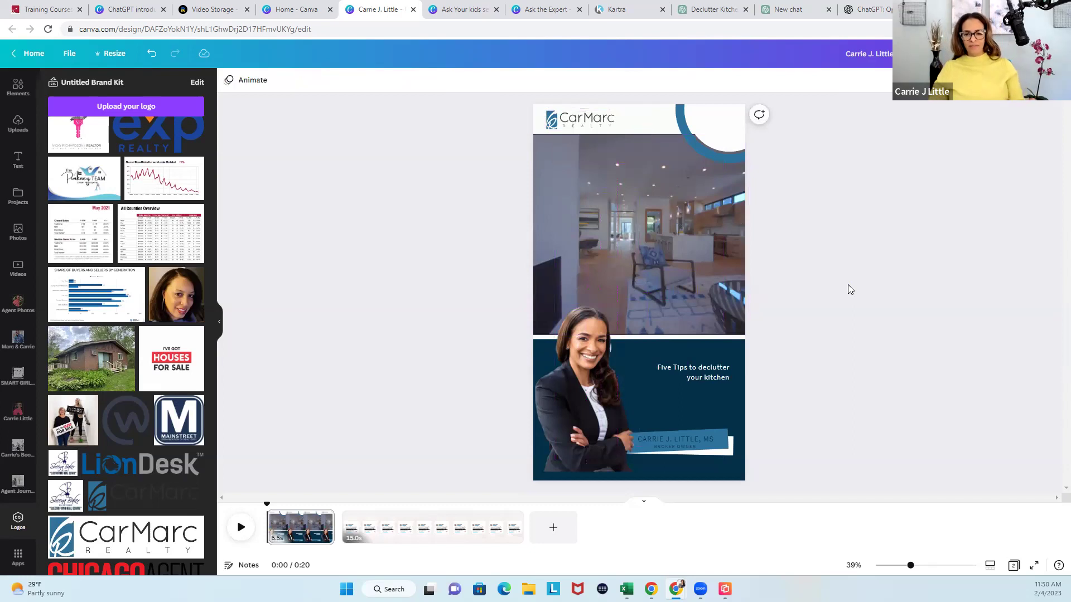
Enlarge the Five Tips headline by four font sizes.
left_click(719, 372)
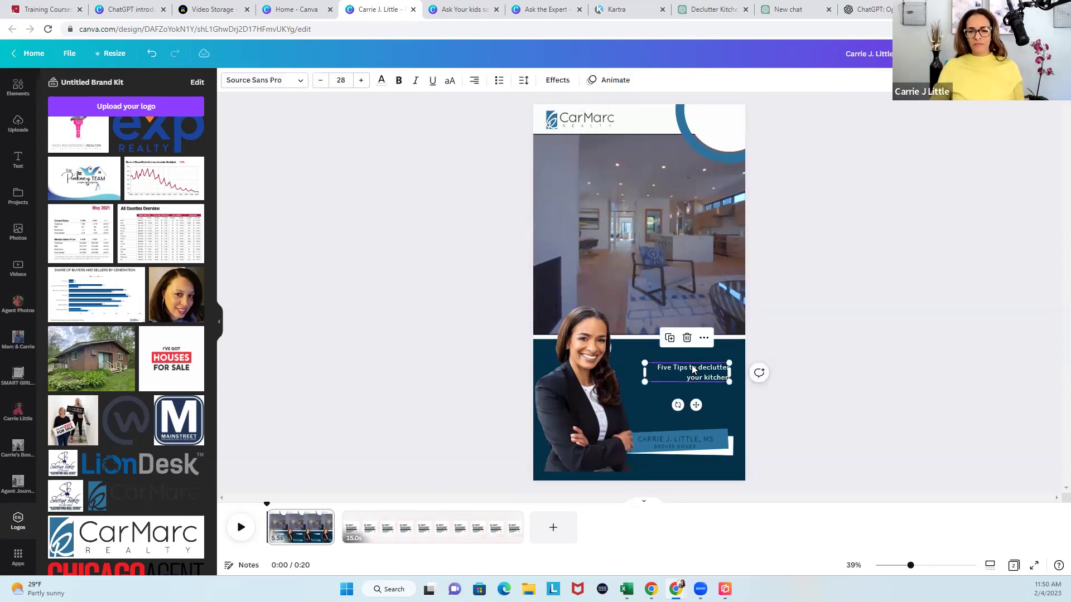
left_click(361, 80)
left_click(362, 81)
left_click(362, 80)
left_click(362, 81)
left_click(827, 349)
Make the name text and the subtitle beneath it white.
left_click(676, 433)
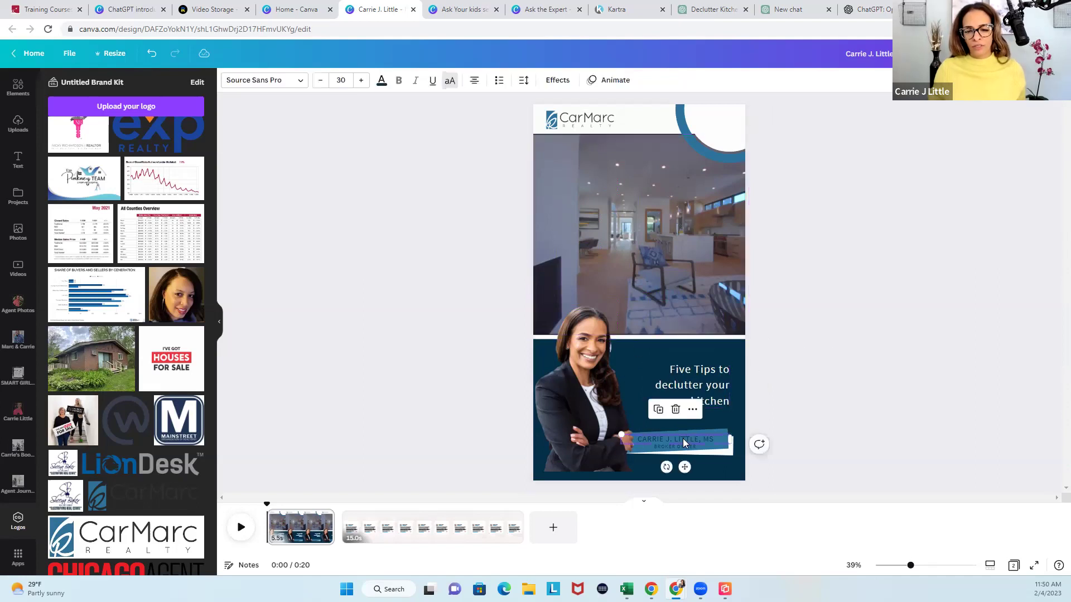
left_click(382, 81)
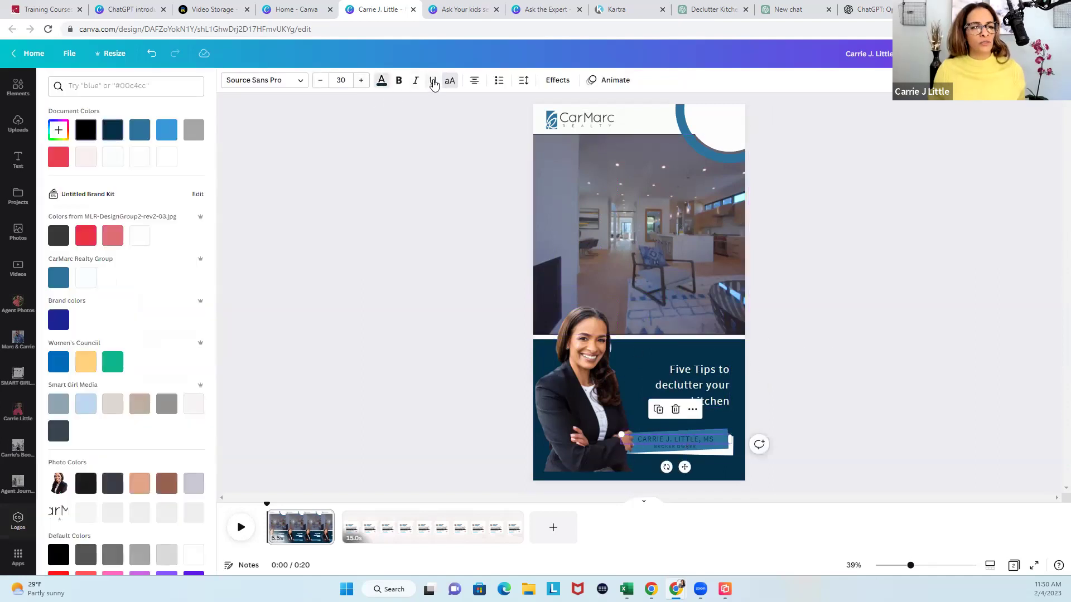
left_click(166, 156)
left_click(664, 449)
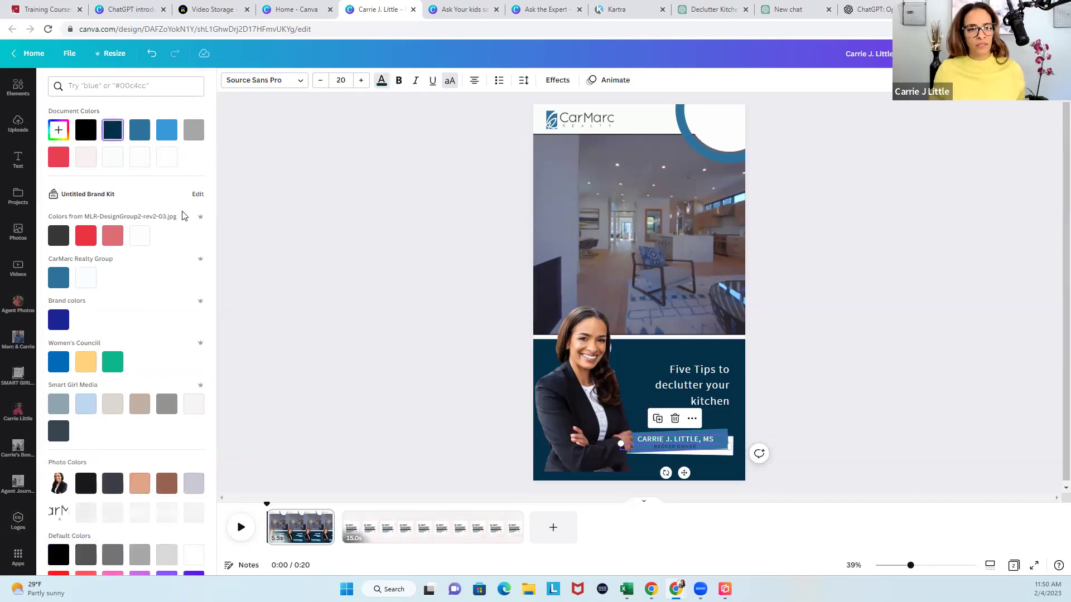
left_click(167, 161)
key("Escape")
left_click(440, 526)
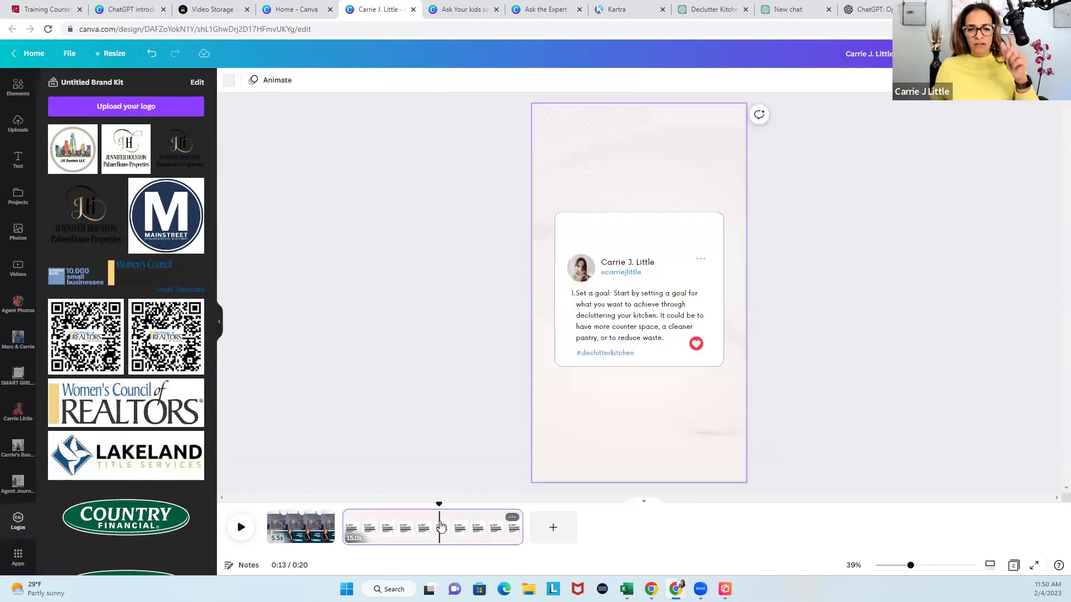
Swap the post card's avatar for a white-shirt photo from the personal photo folder.
left_click(588, 274)
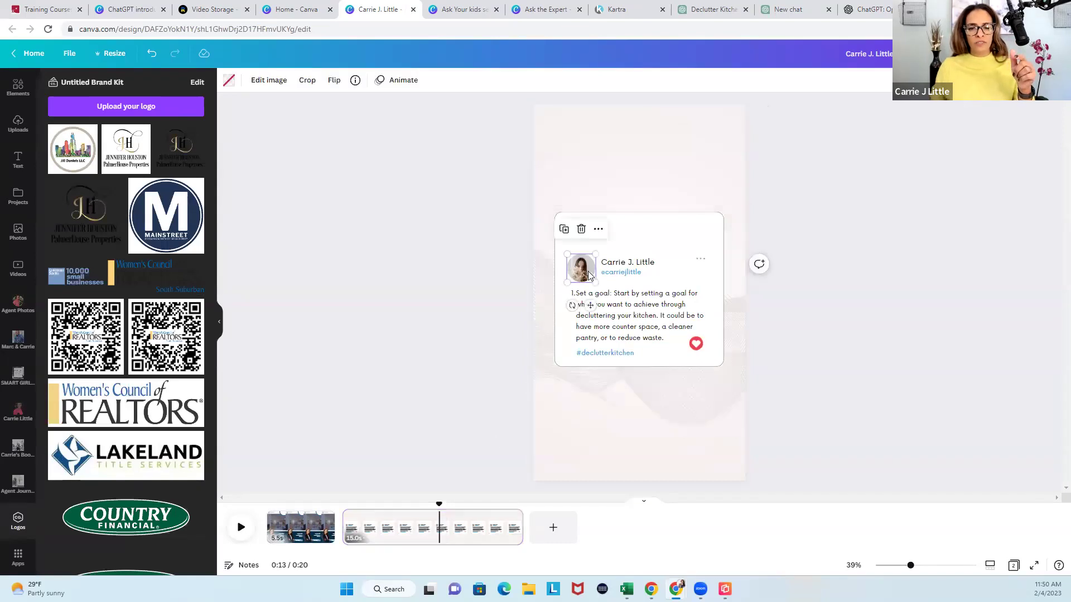
left_click(22, 449)
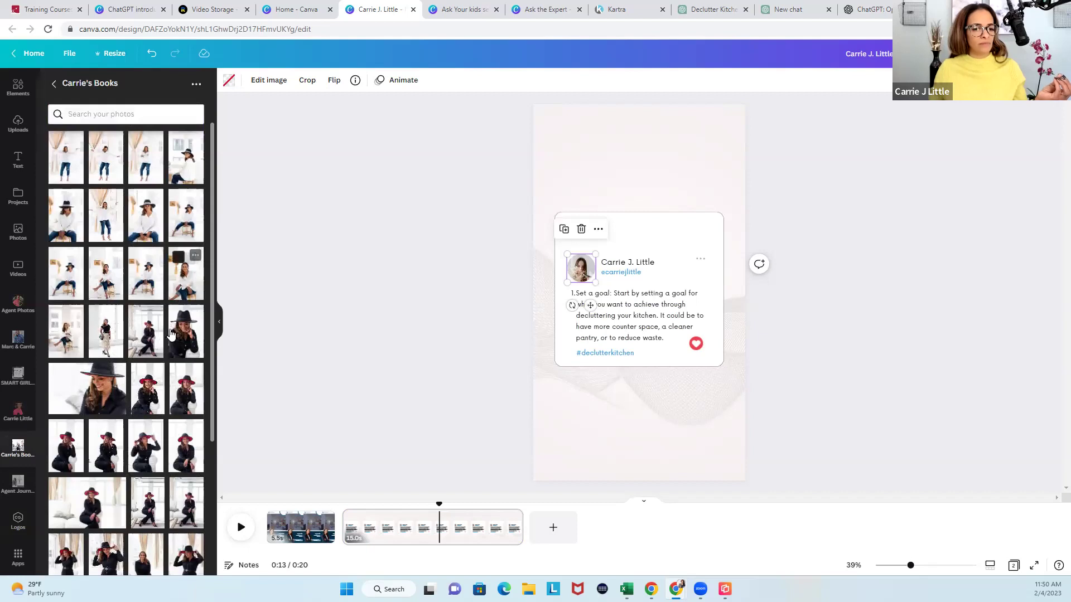
scroll(163, 375, "down", 15)
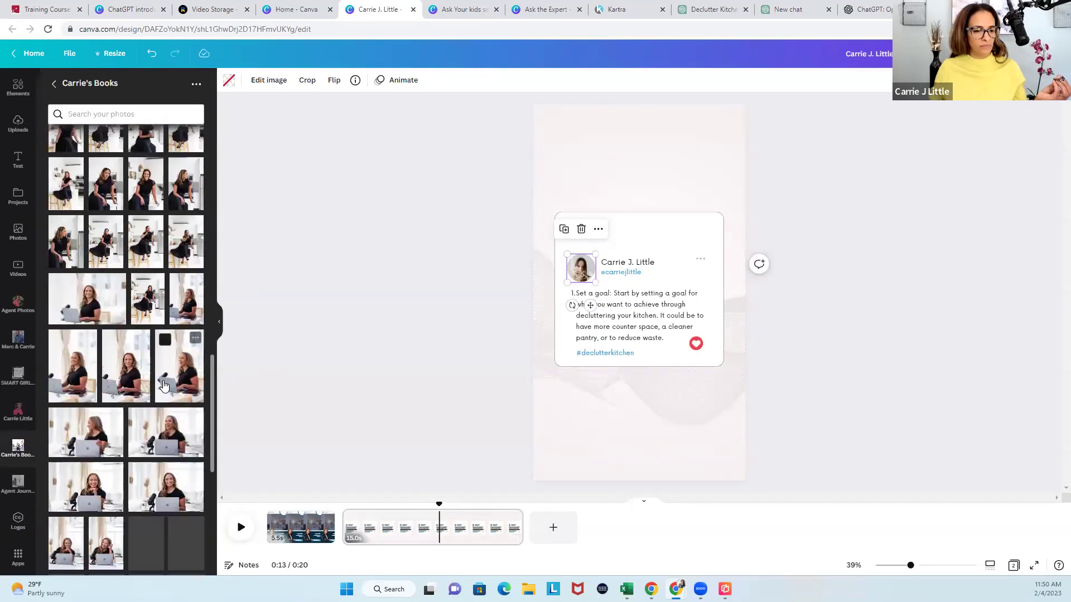
scroll(163, 384, "down", 10)
left_click_drag(156, 201, 580, 269)
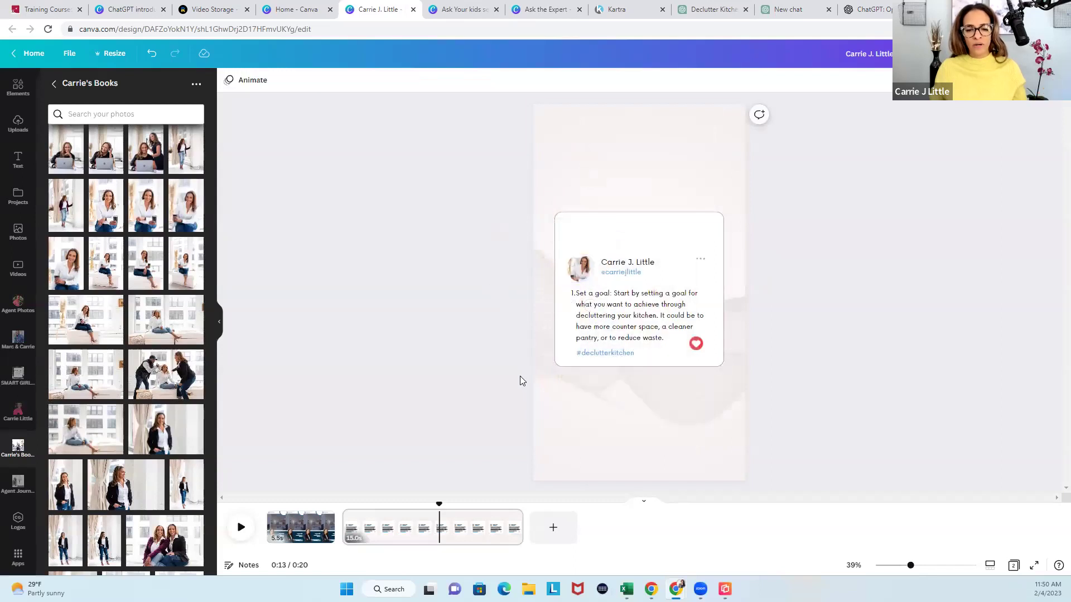
Duplicate the card page and replace its text with tip 2, 'Start with a deep clean', without list numbering.
left_click(513, 519)
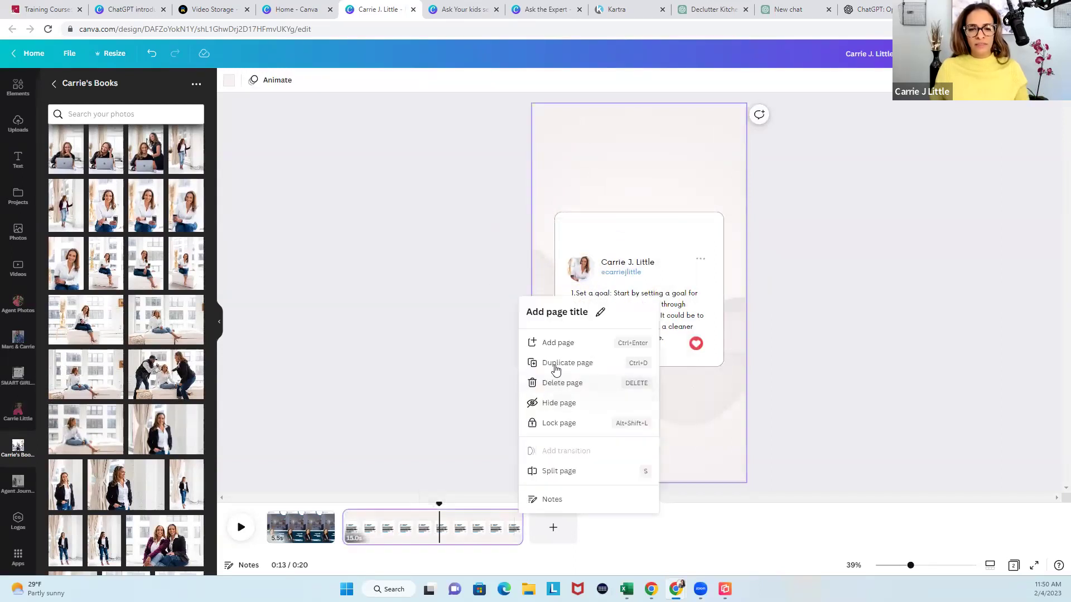
left_click(556, 362)
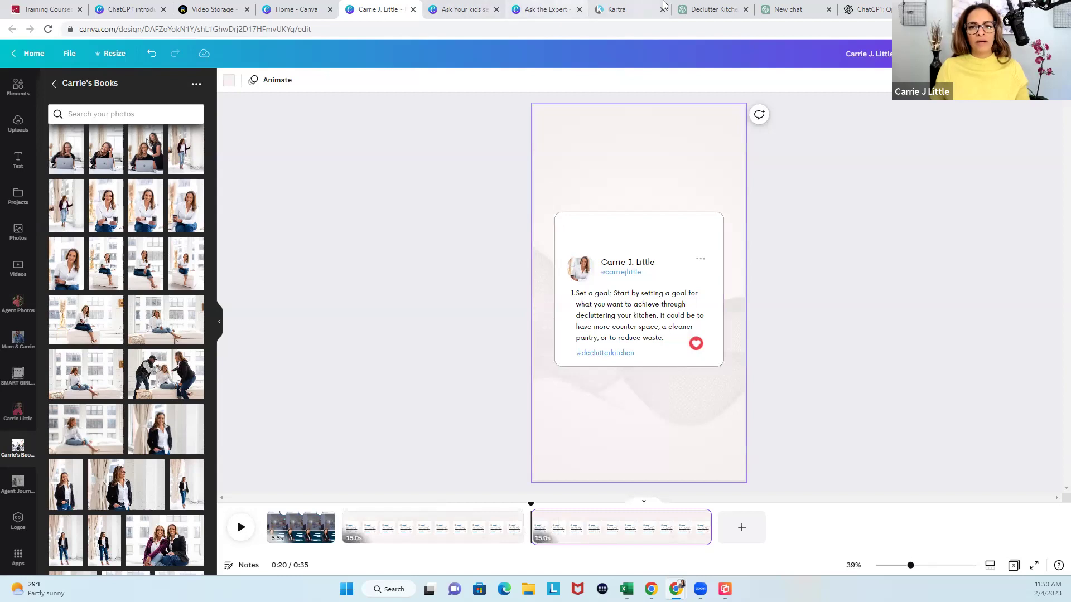
left_click(703, 9)
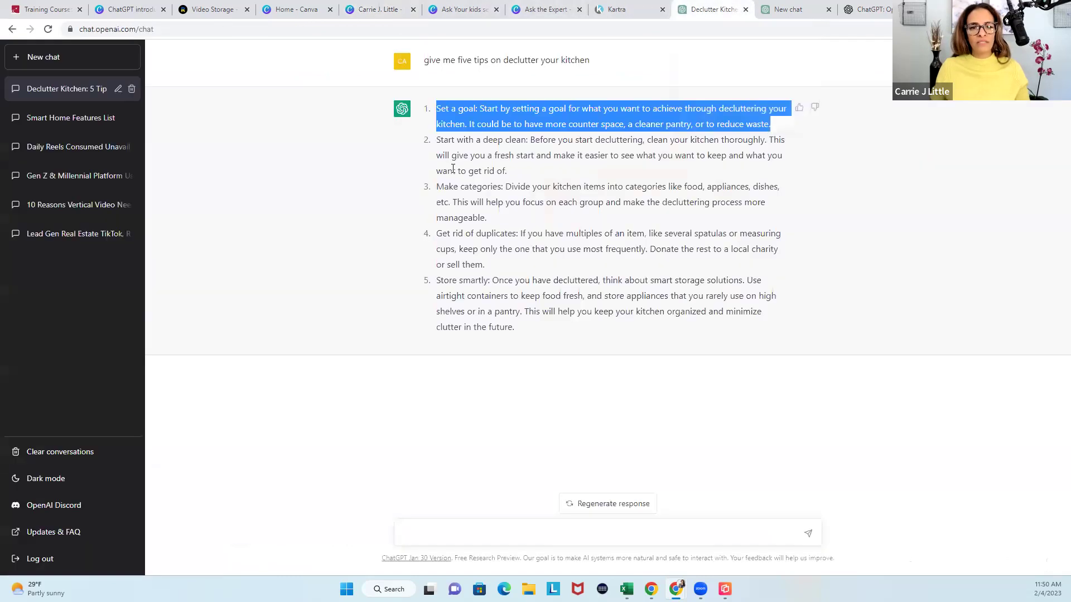
left_click_drag(513, 173, 436, 142)
key("ctrl+c")
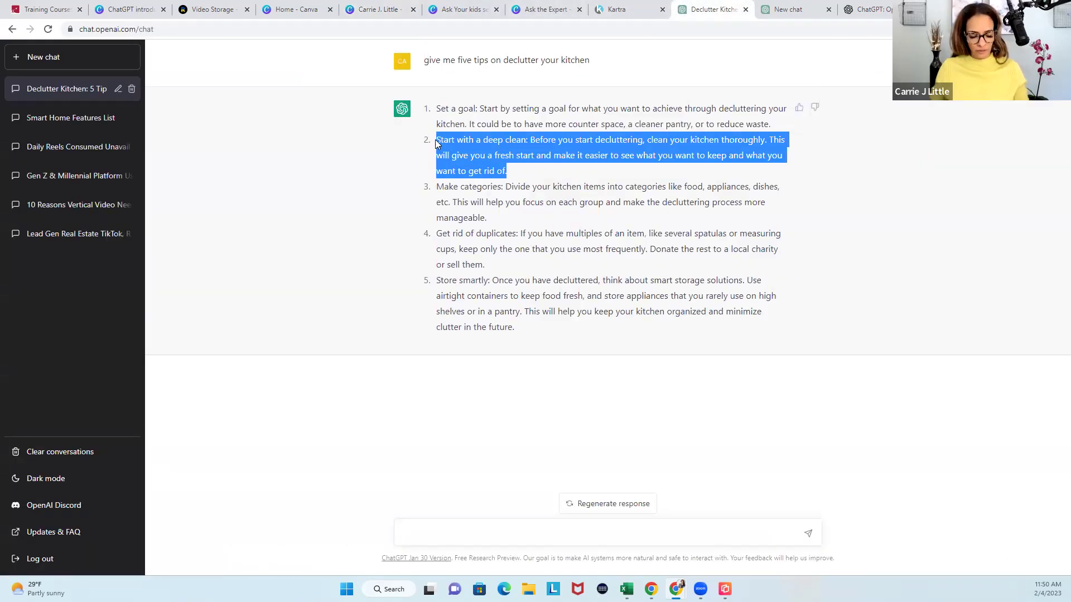
left_click(382, 11)
left_click(624, 326)
left_click(624, 327)
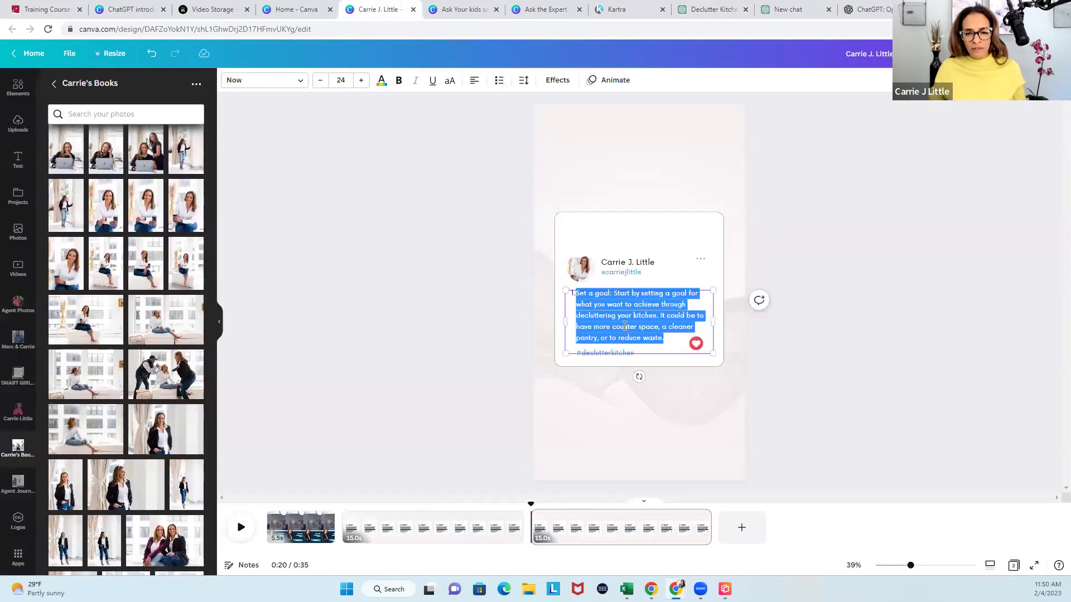
key("ctrl+v")
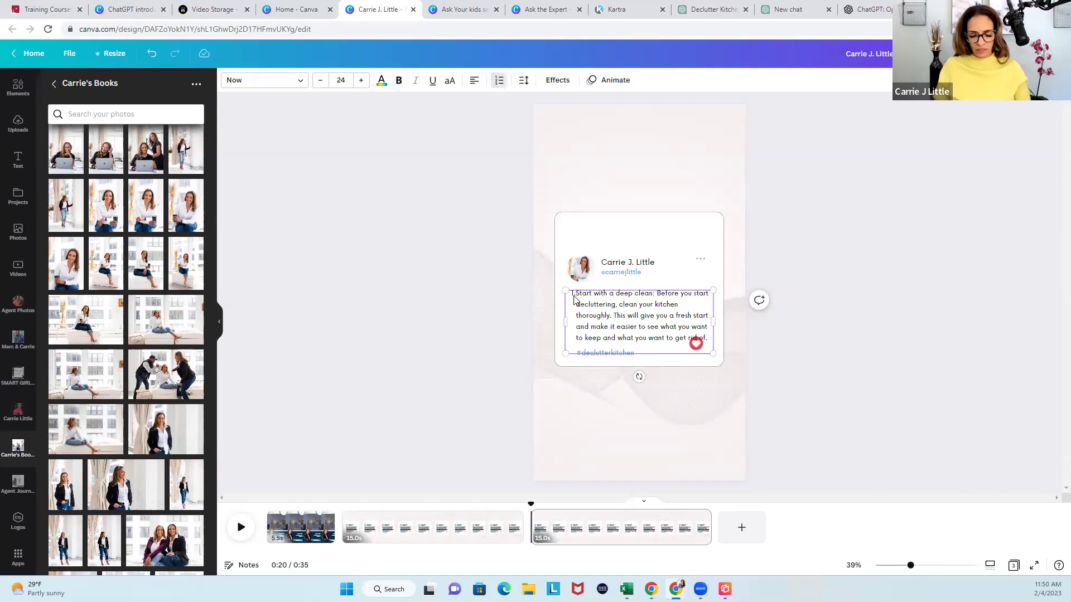
key("ctrl+z")
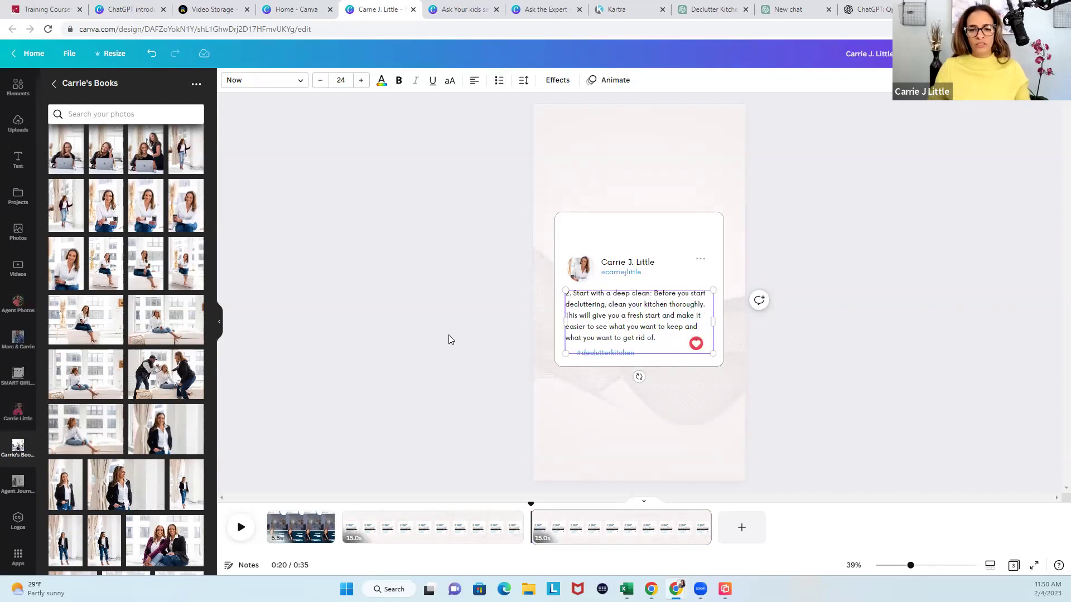
left_click(449, 335)
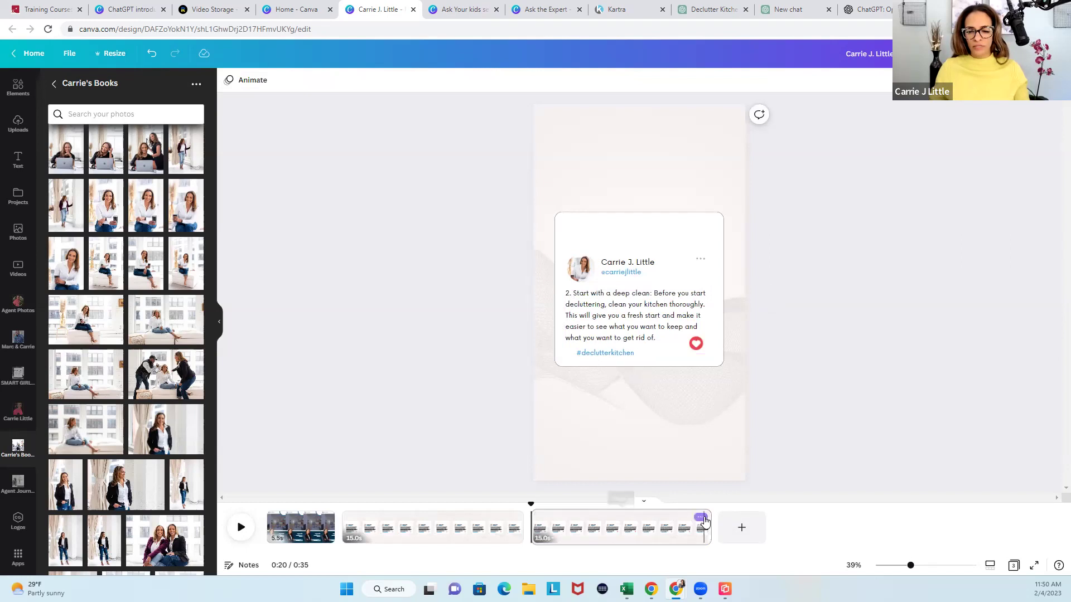
Duplicate the tip 2 page and paste in tip 3, 'Make categories', without list formatting.
left_click(701, 517)
left_click(732, 383)
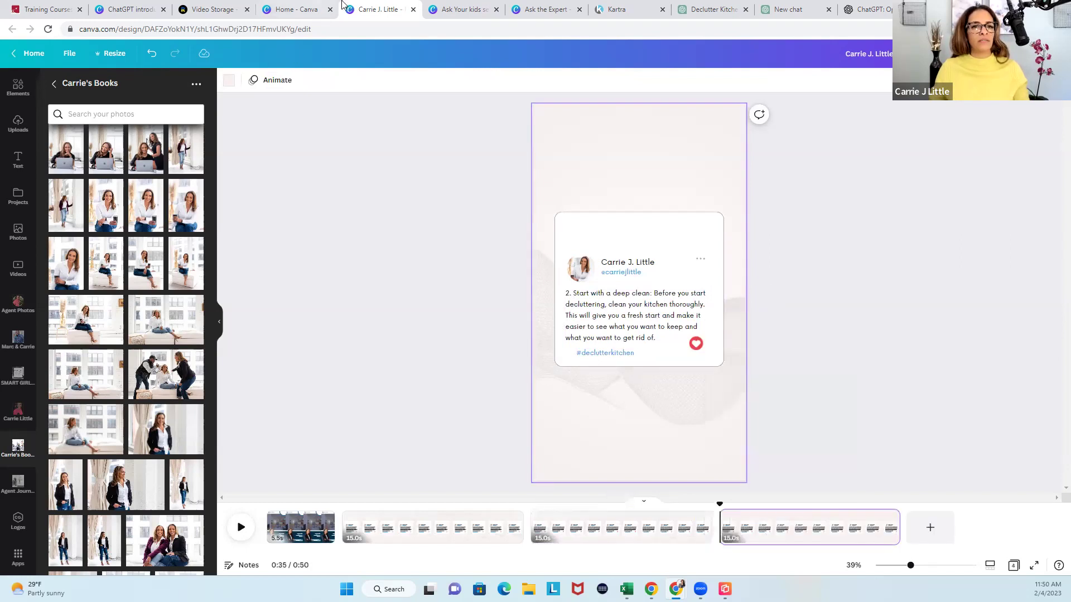
left_click(705, 9)
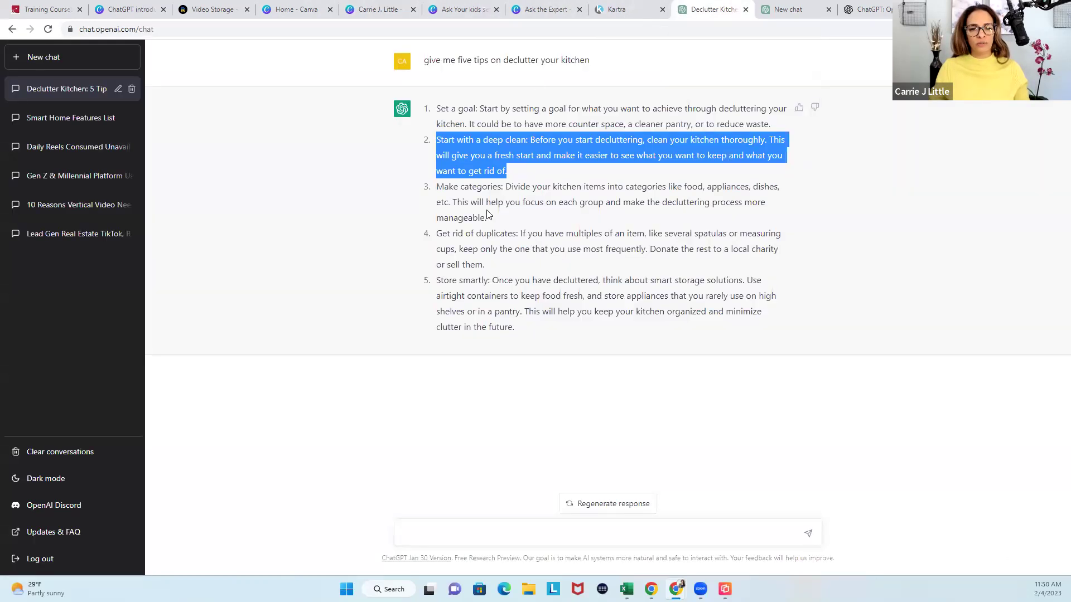
left_click_drag(486, 218, 440, 186)
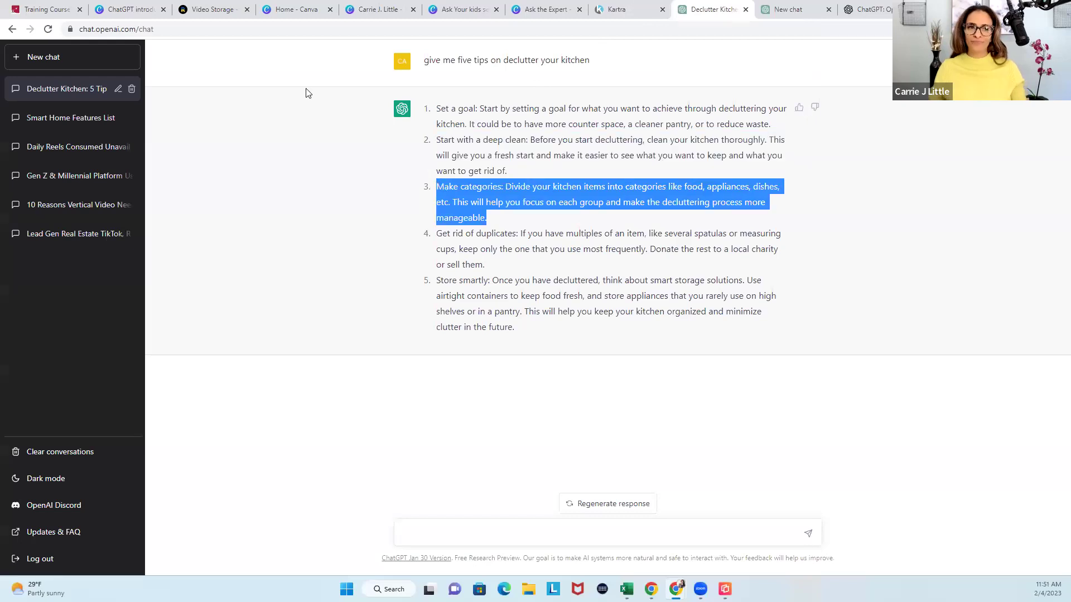
left_click(379, 9)
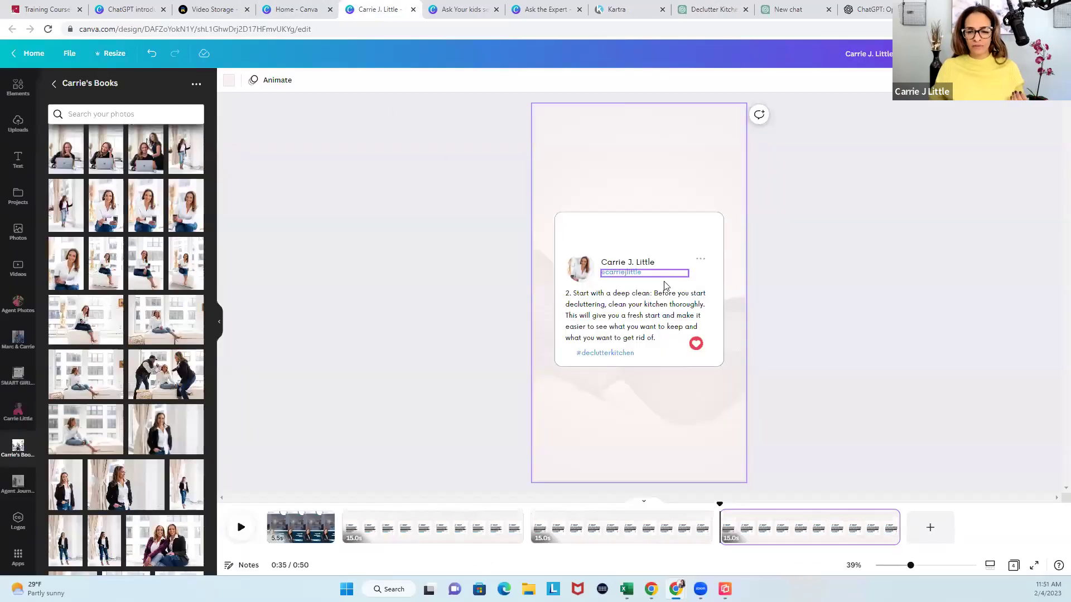
double_click(662, 293)
key("BackSpace")
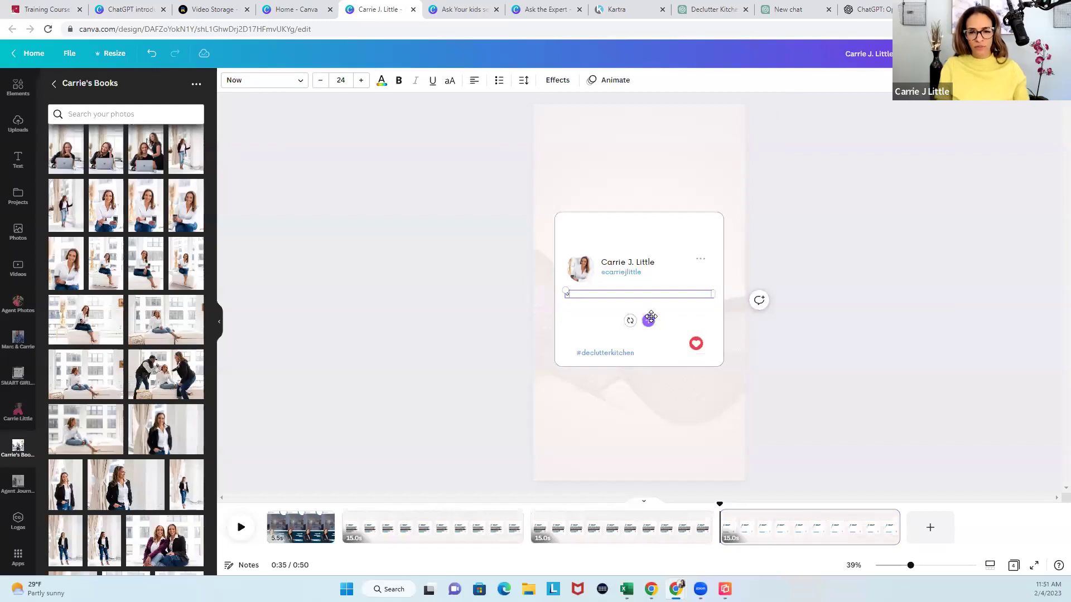
type("3. Make categories: Divide your kitchen items into categories like food, appliances, dishes, etc. This will help you focus on each group and make the decluttering process more manageable.")
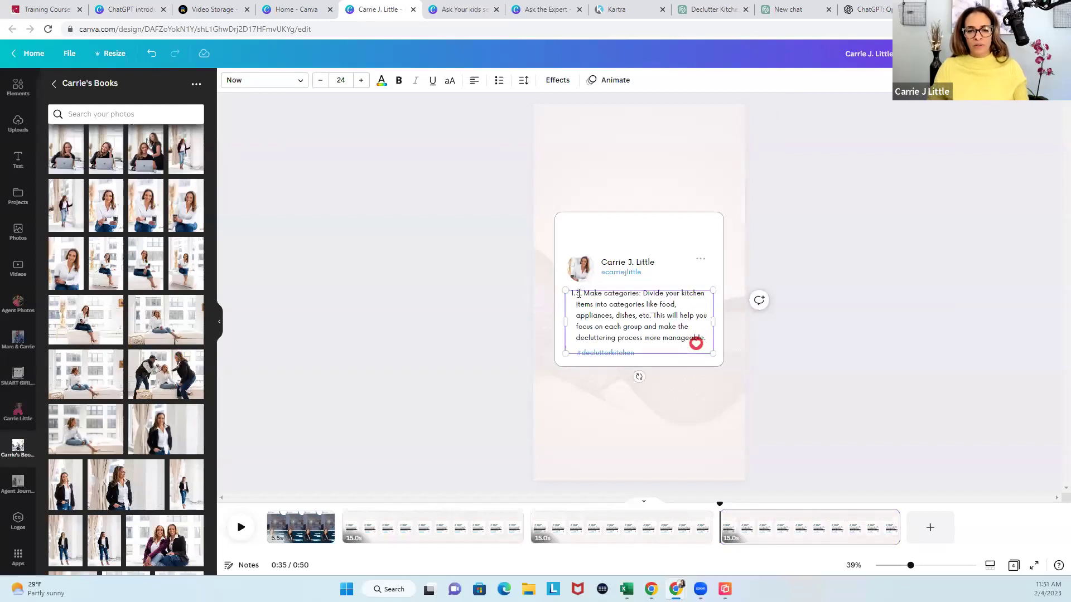
key("ctrl+z")
left_click(809, 309)
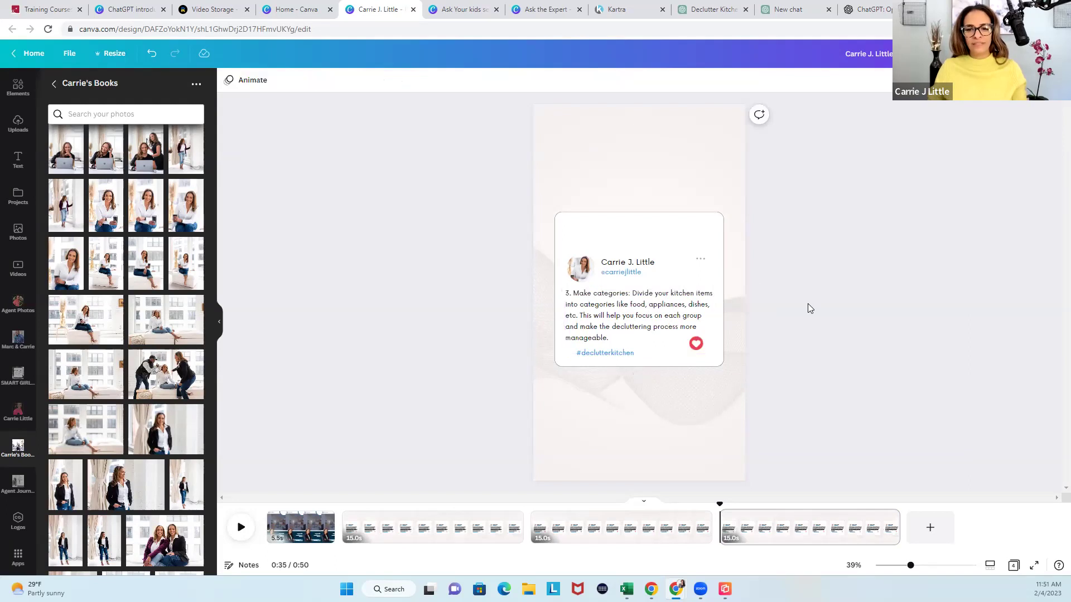
Duplicate the tip 3 page and paste in tip 4, 'Get rid of duplicates', flush left without indent.
left_click(889, 518)
left_click(923, 384)
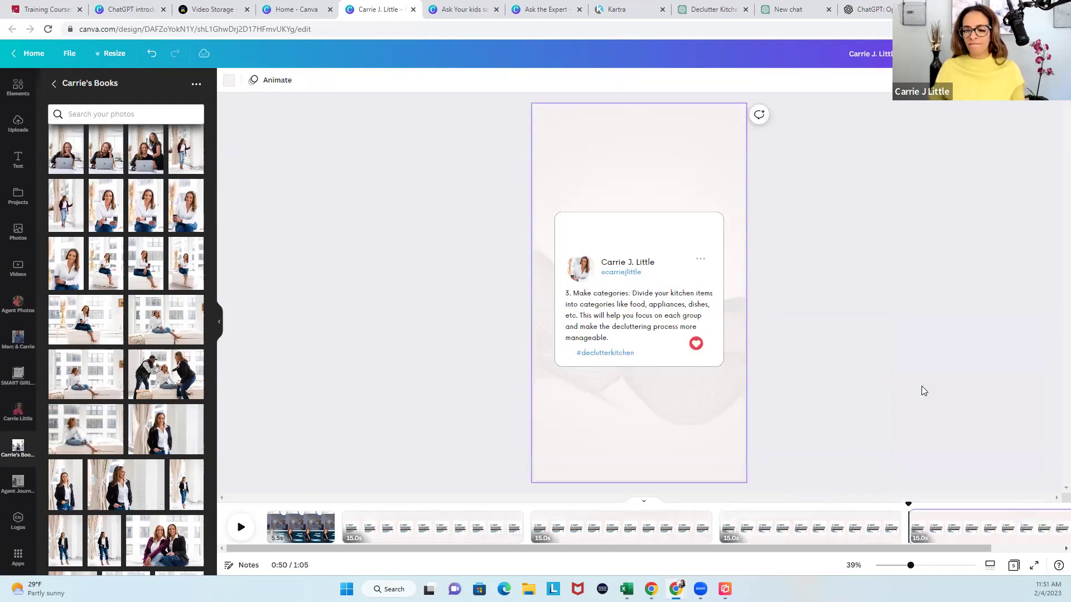
left_click(702, 8)
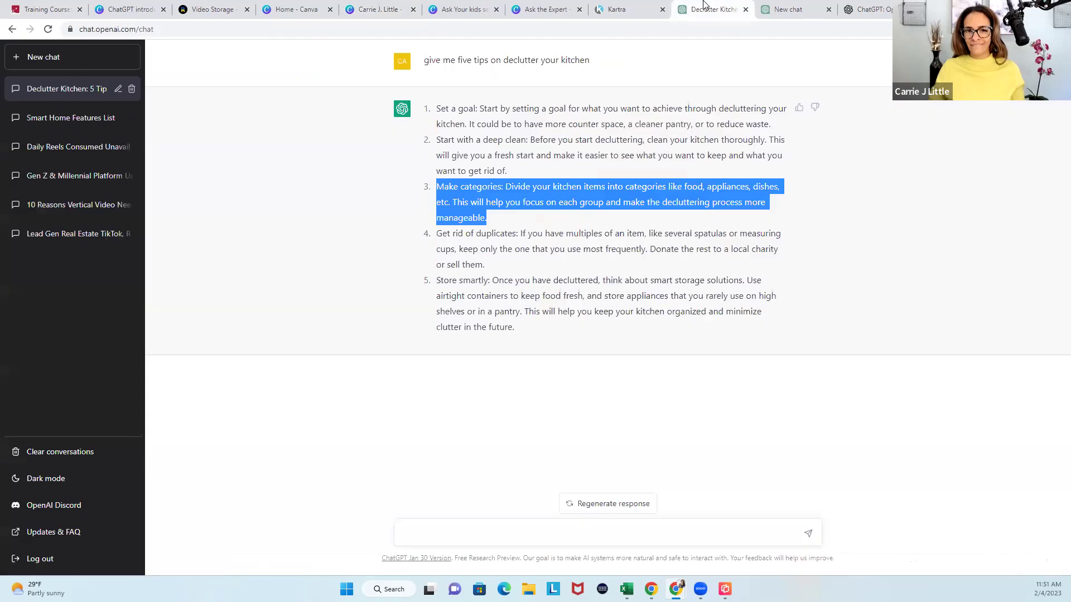
left_click_drag(499, 266, 442, 234)
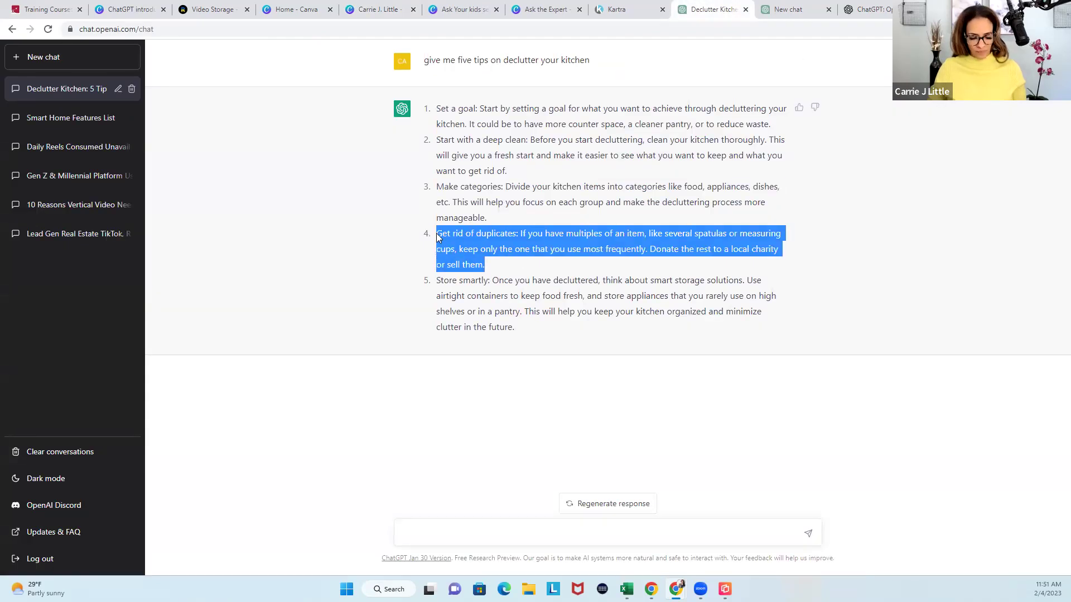
left_click(350, 6)
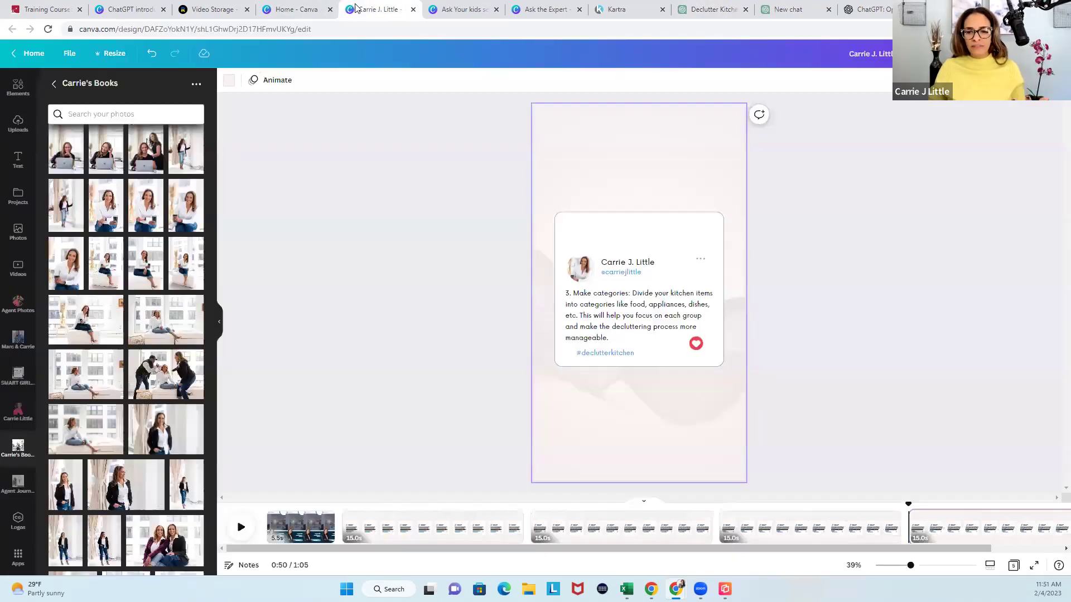
left_click(572, 308)
left_click(582, 304)
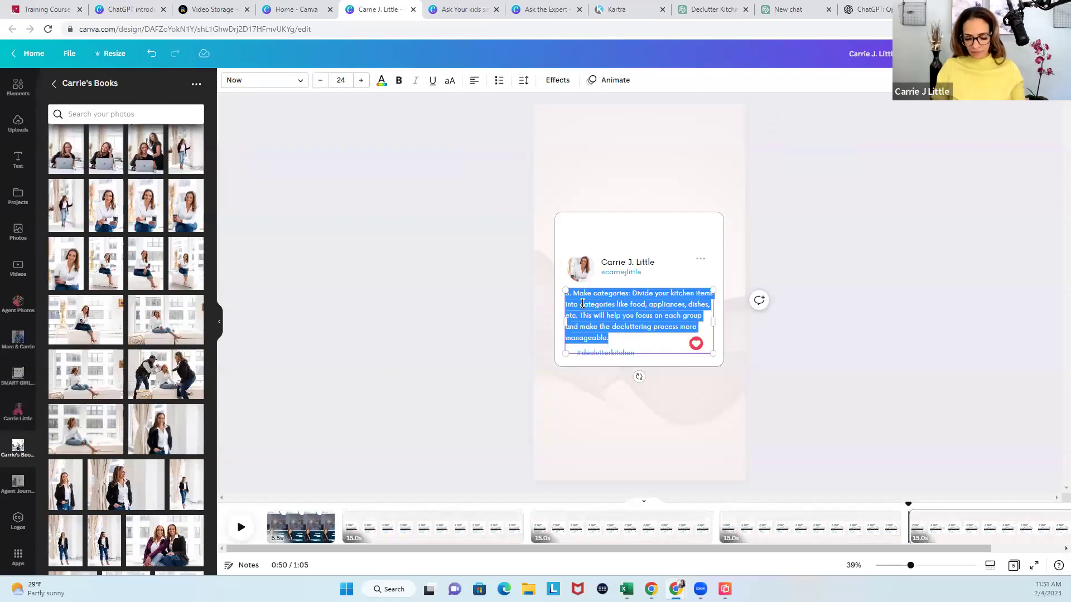
key("BackSpace")
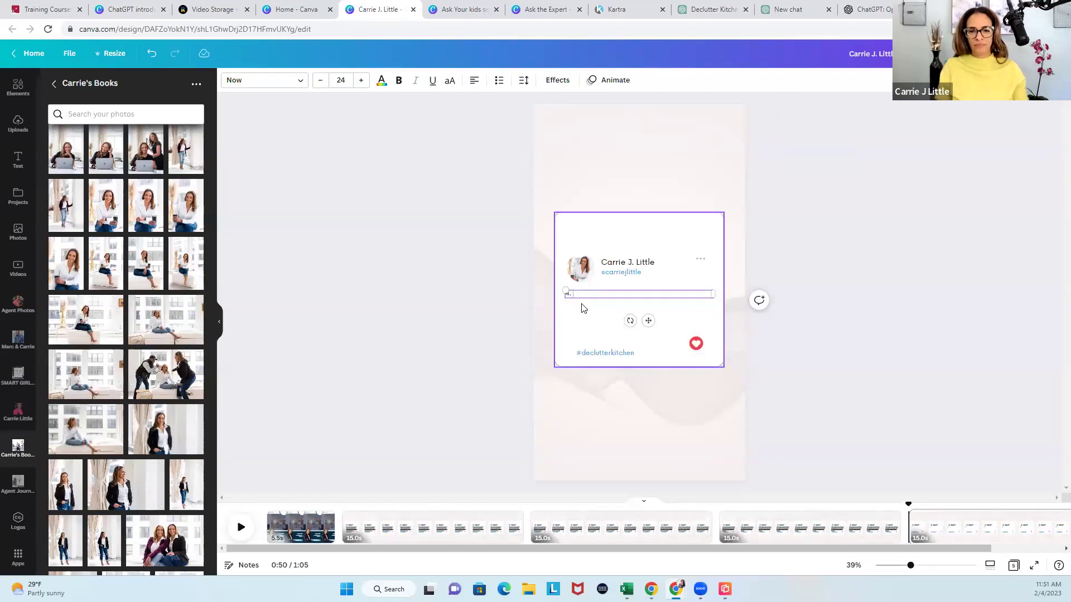
type("4. Get rid of duplicates: If you have multiples of an item, like several spatulas or measuring cups, keep only the one that you use most frequently. Donate the rest to a local charity or sell them.")
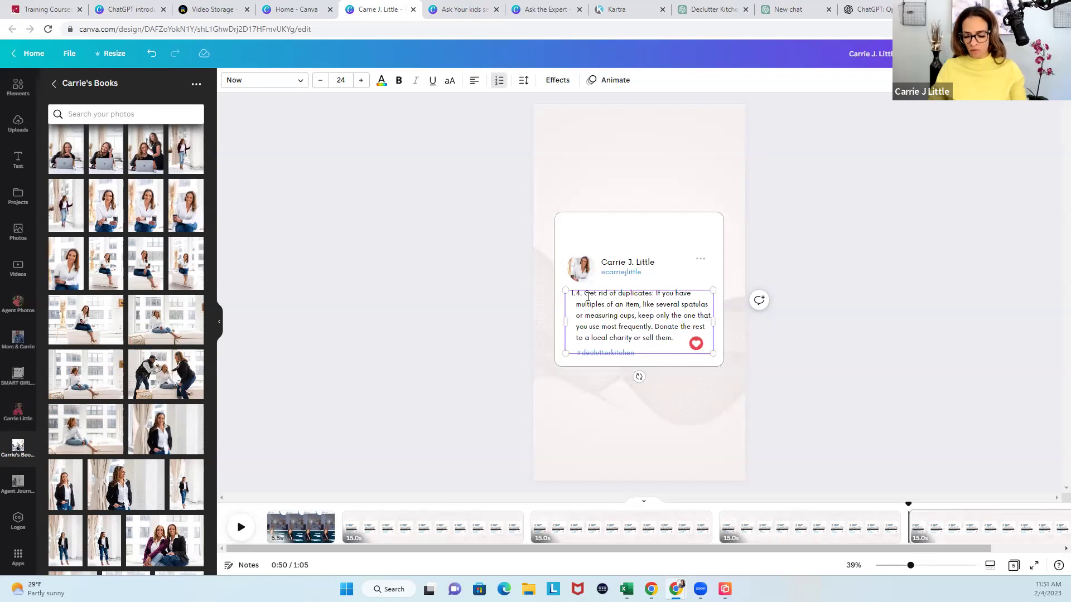
key("BackSpace")
left_click(865, 335)
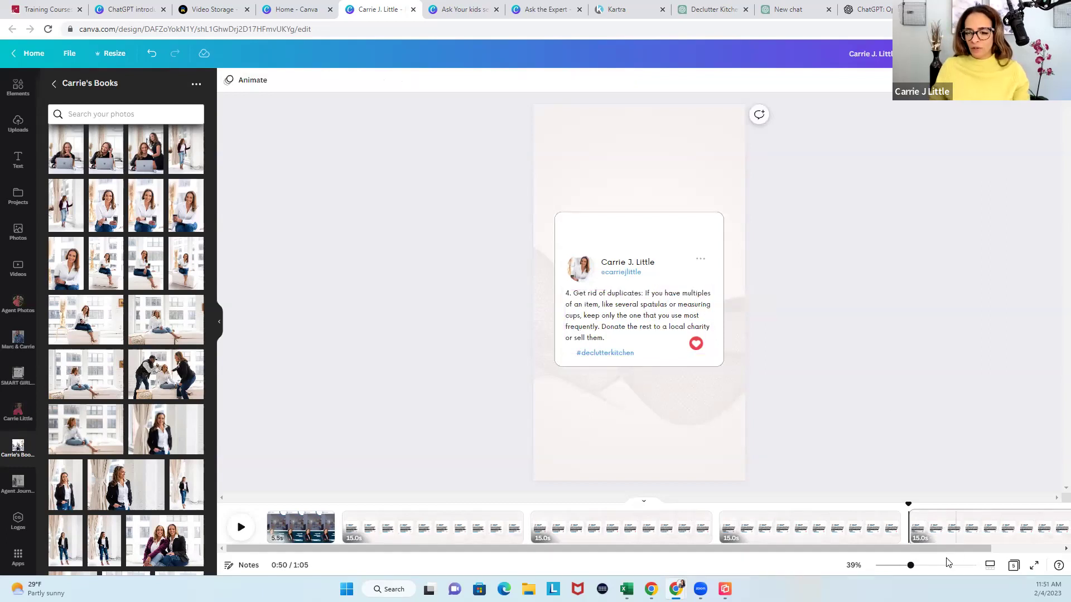
left_click_drag(943, 549, 1007, 549)
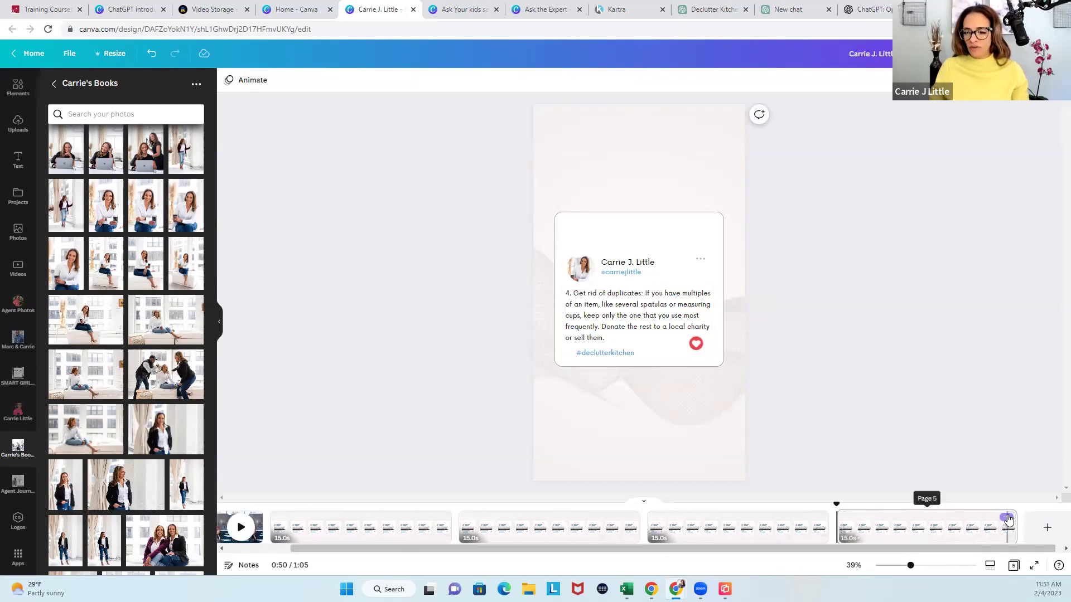
Duplicate page 5, clear its tip 4 text and copy tip 5 from ChatGPT.
left_click(1007, 517)
left_click(981, 385)
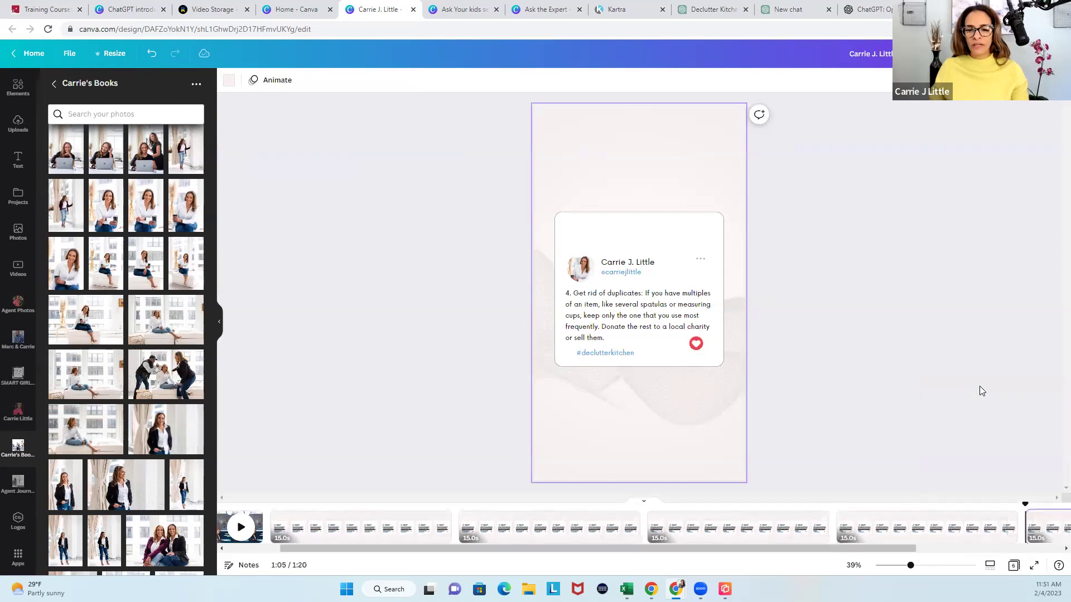
left_click(575, 301)
left_click(575, 298)
key("BackSpace")
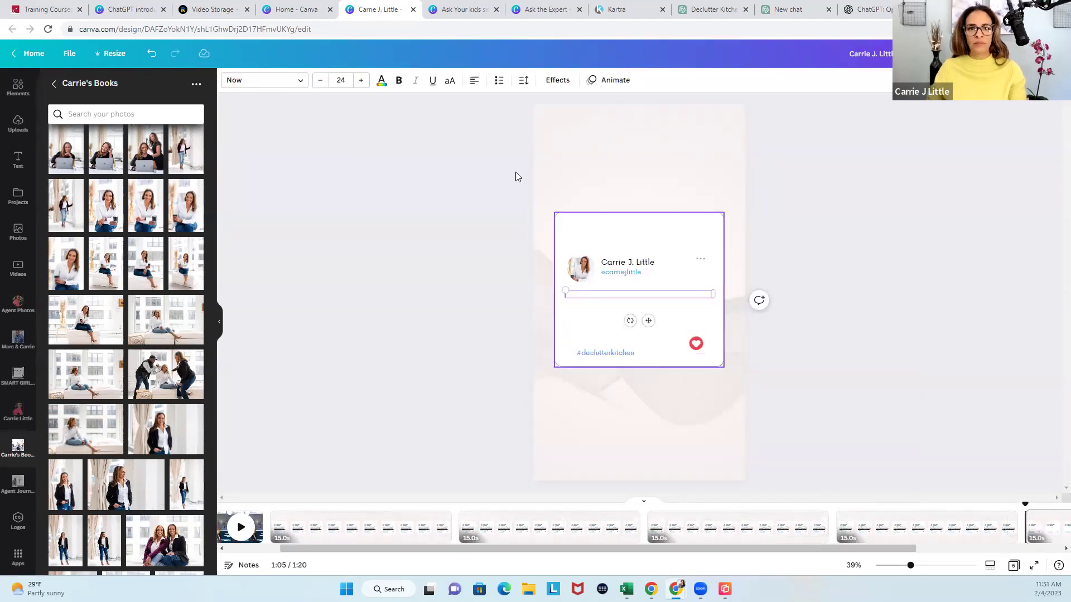
left_click(714, 9)
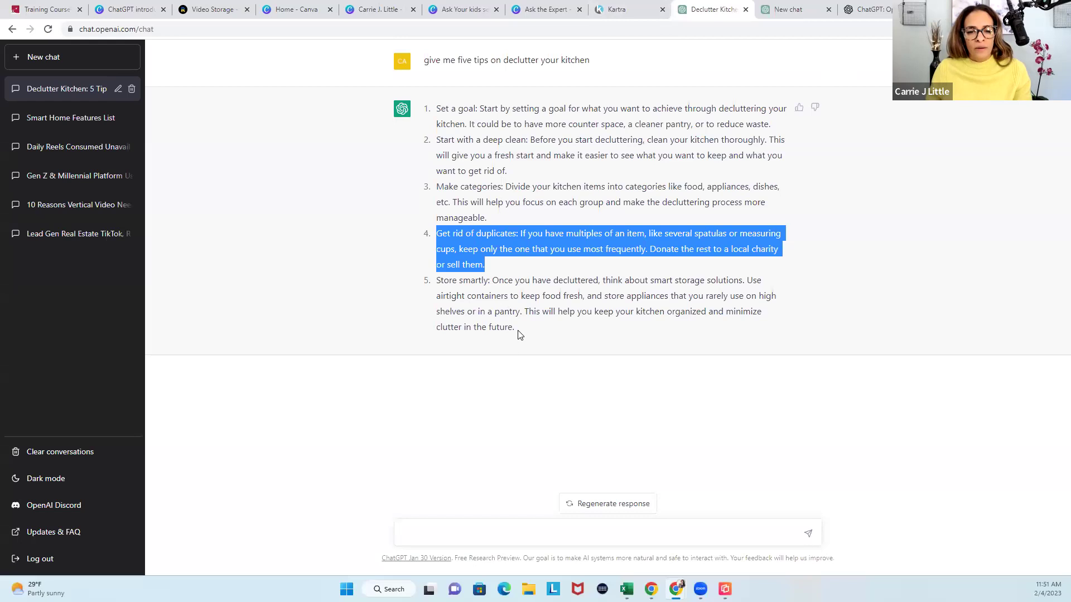
left_click_drag(515, 330, 435, 278)
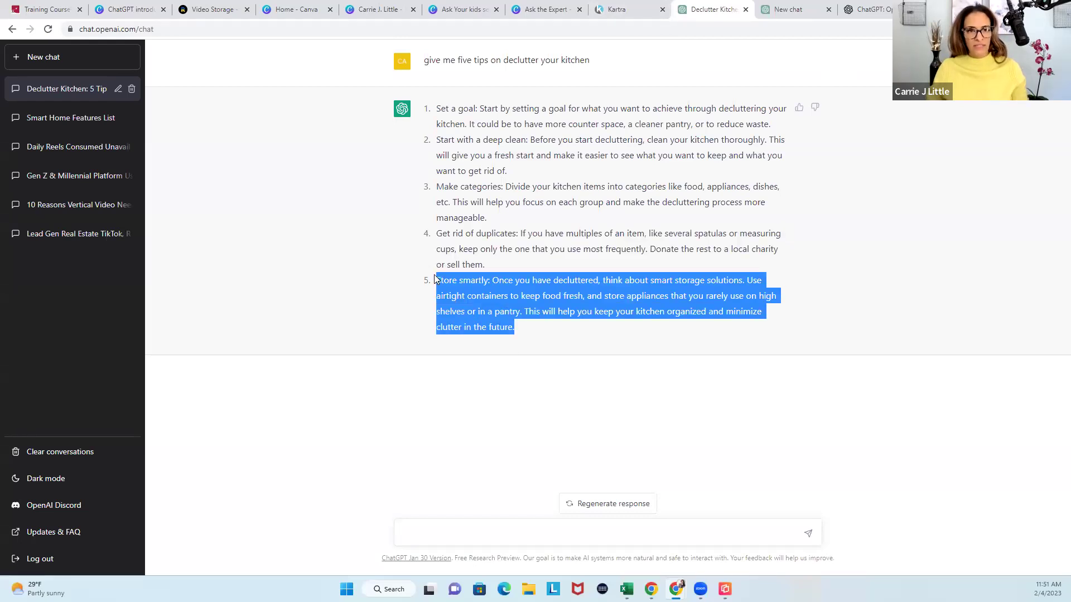
left_click(368, 10)
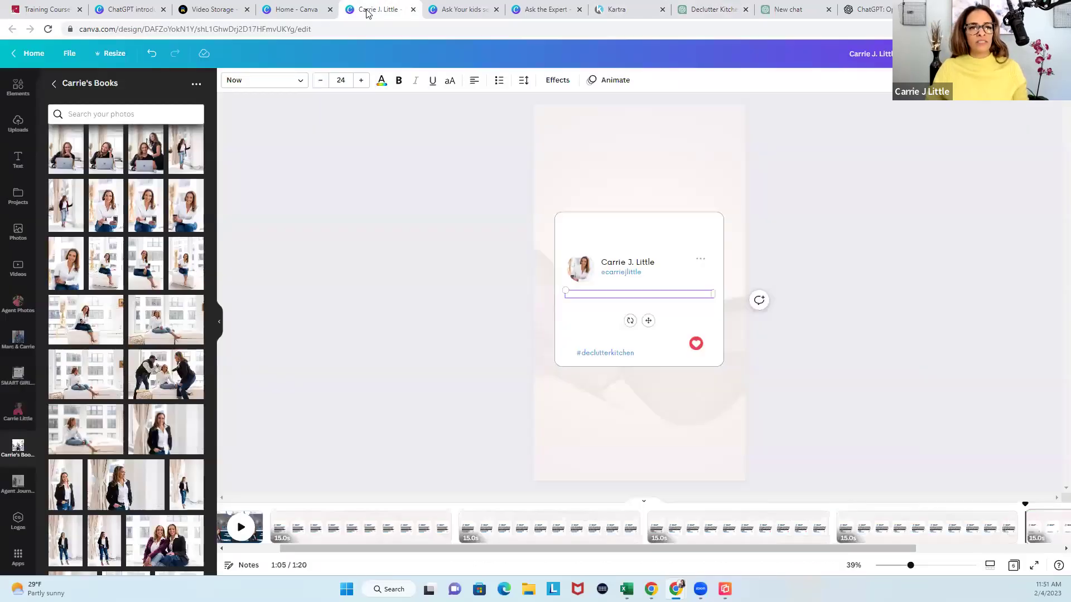
Restore the lost text box and paste tip 5, 'Store smartly', without list numbering or indent.
left_click(589, 300)
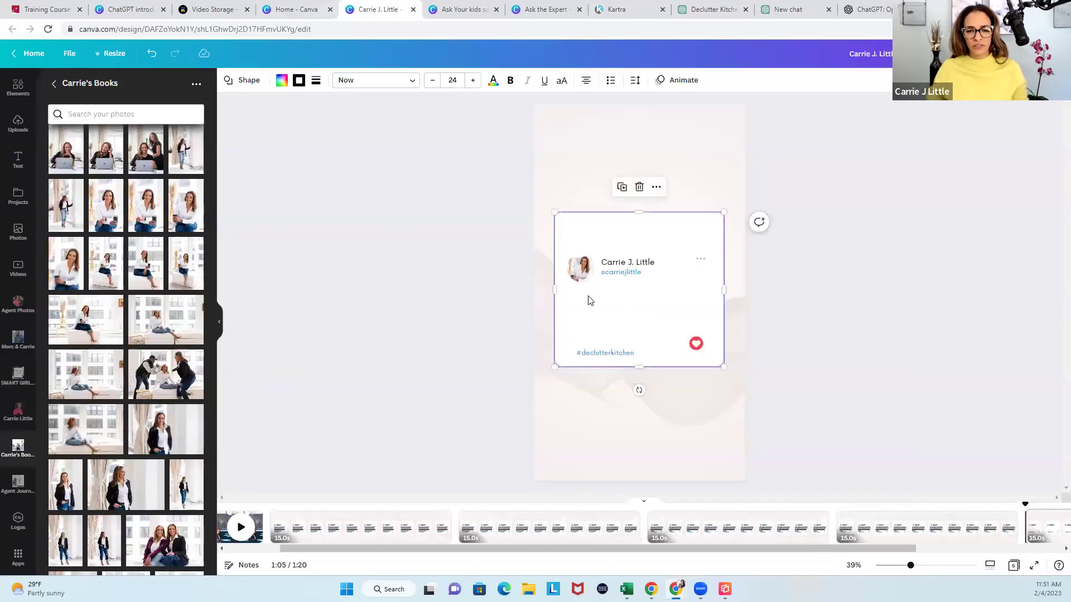
left_click(157, 57)
left_click(151, 54)
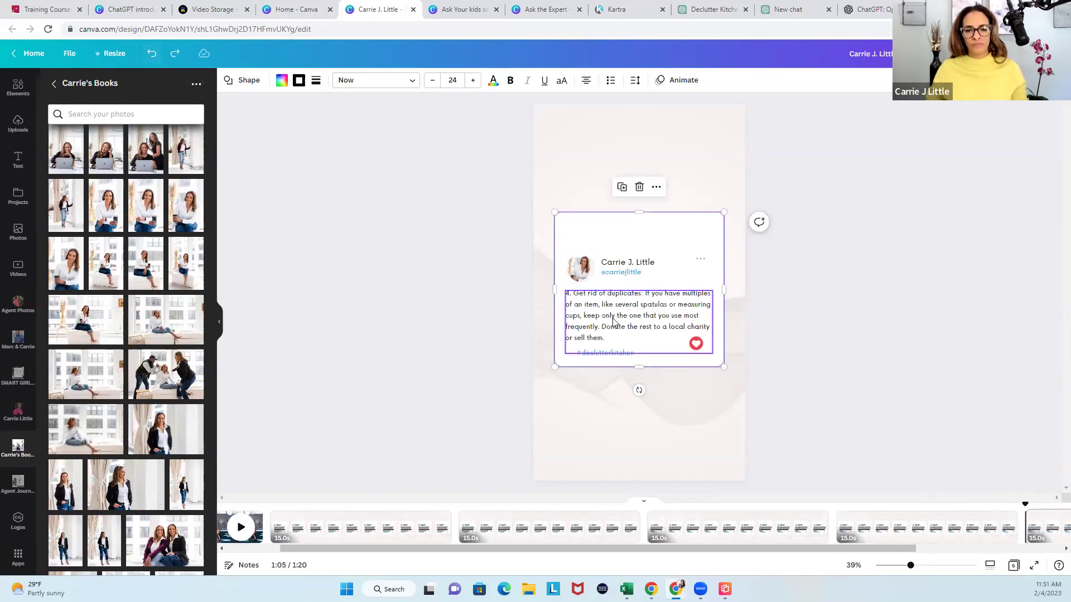
left_click(616, 324)
triple_click(616, 323)
key("BackSpace")
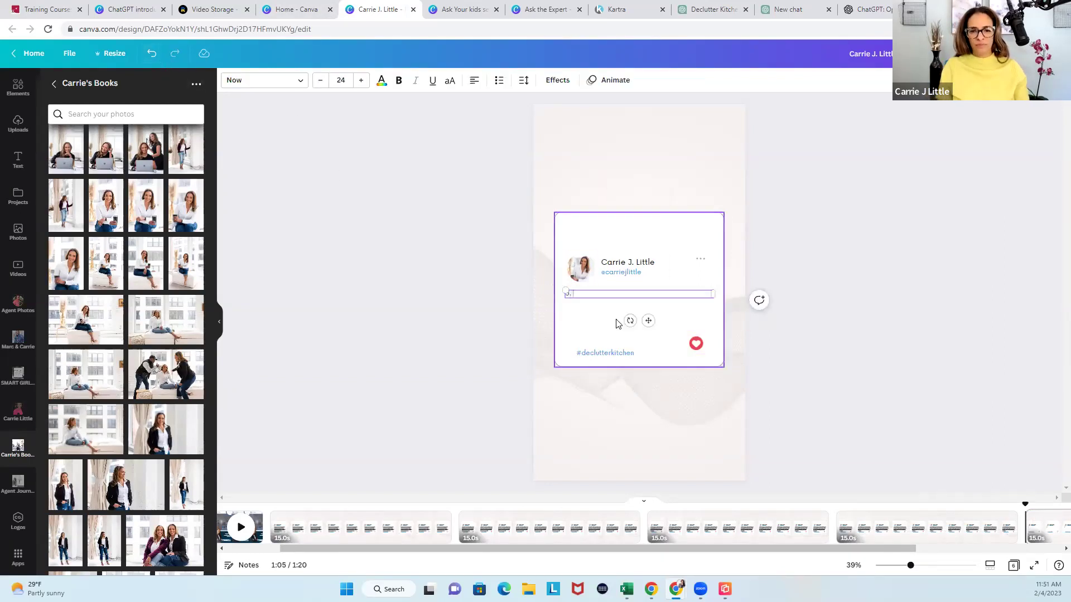
type("5. Store smartly: Once you have decluttered, think about smart storage solutions. Use airtight containers to keep food fresh, and store appliances that you rarely use on high shelves or in a pantry. This will help you keep your kitchen organized and minimize clutter in the future.")
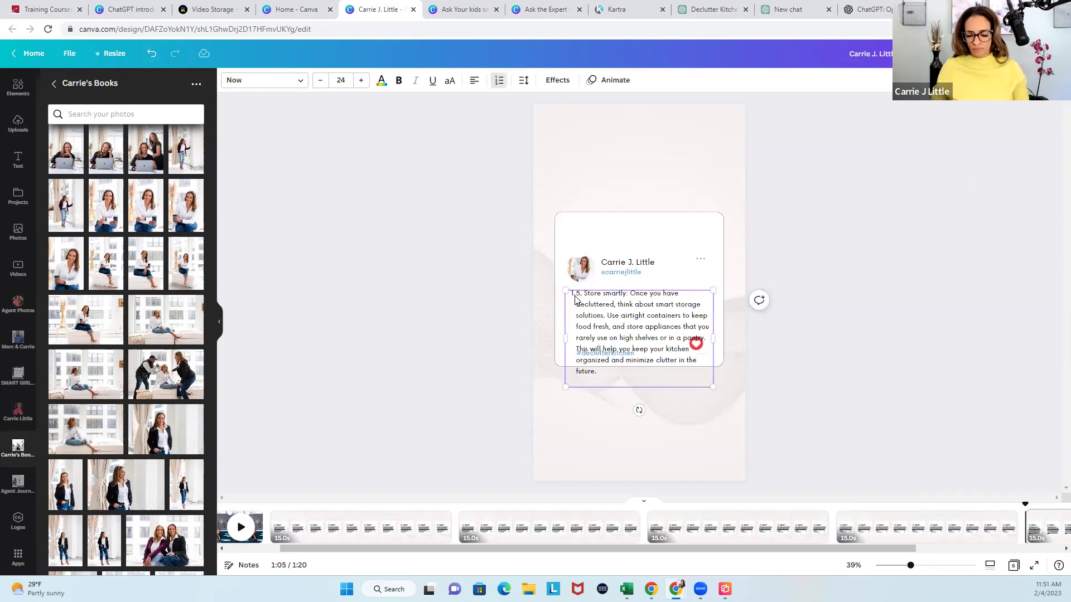
key("ctrl+z")
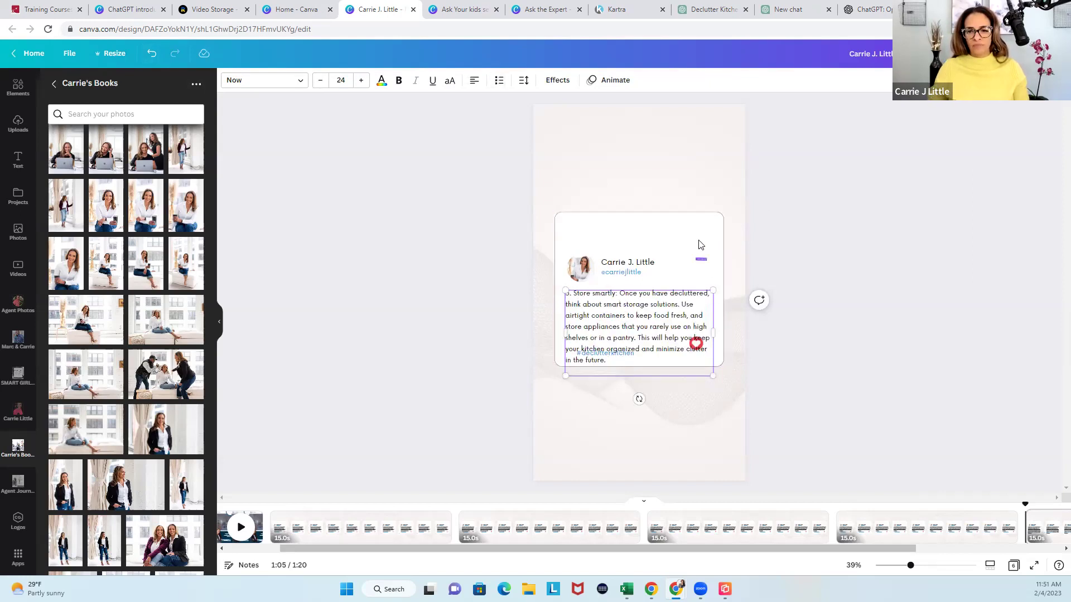
Stretch the card taller to fit tip 5 and move #declutterkitchen below the paragraph.
left_click(683, 243)
left_click_drag(639, 380, 639, 408)
left_click_drag(626, 355, 621, 384)
left_click(819, 359)
scroll(994, 544, "right", 2)
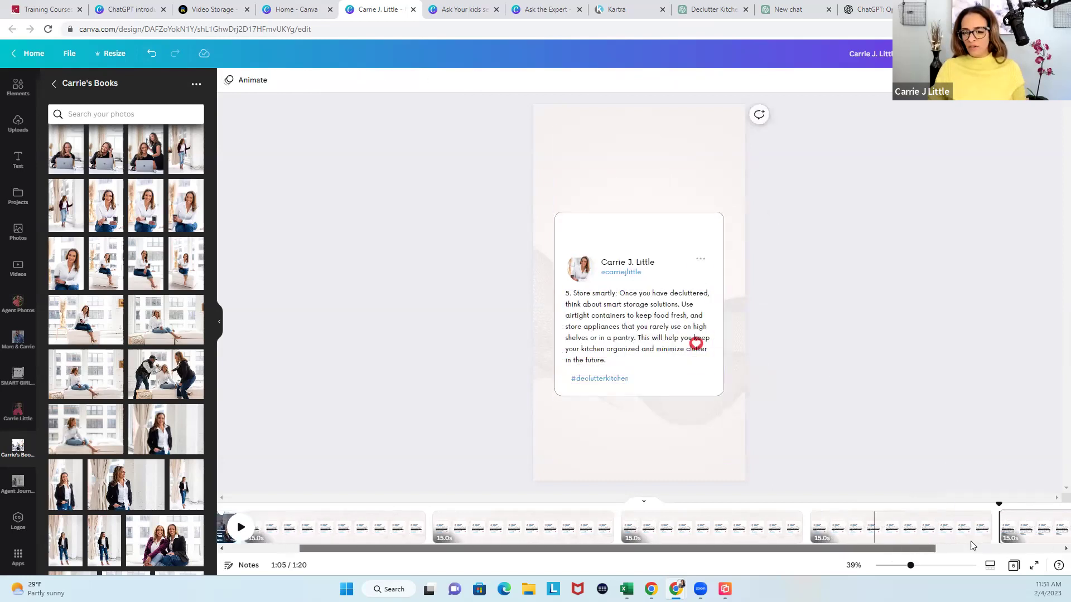
Add a page filled with the template's second page, then delete it again.
scroll(994, 543, "right", 2)
left_click(1042, 527)
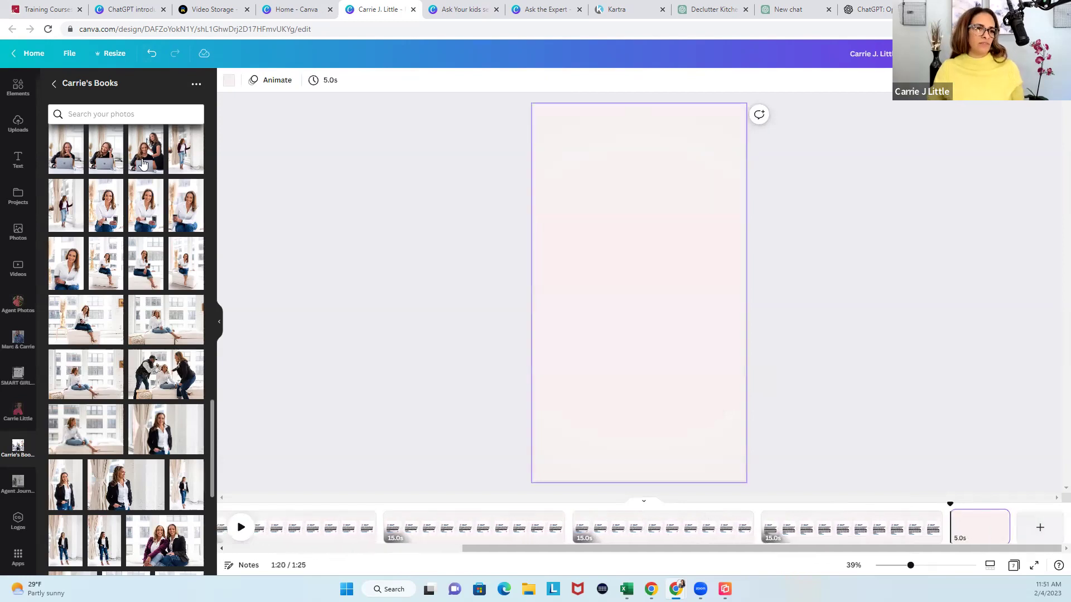
scroll(16, 101, "up", 2)
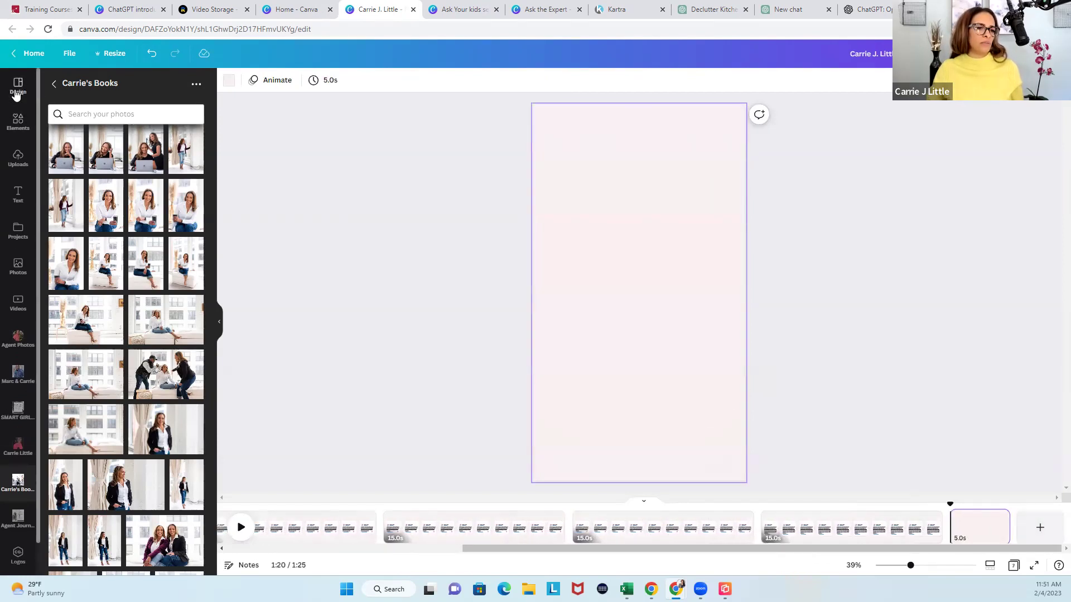
left_click(17, 93)
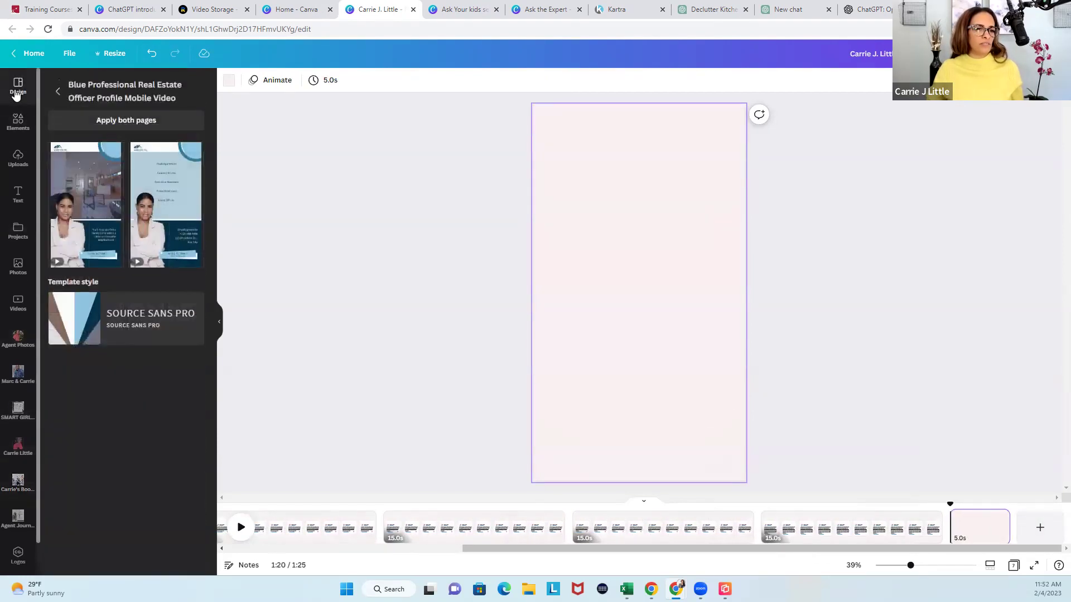
left_click(170, 212)
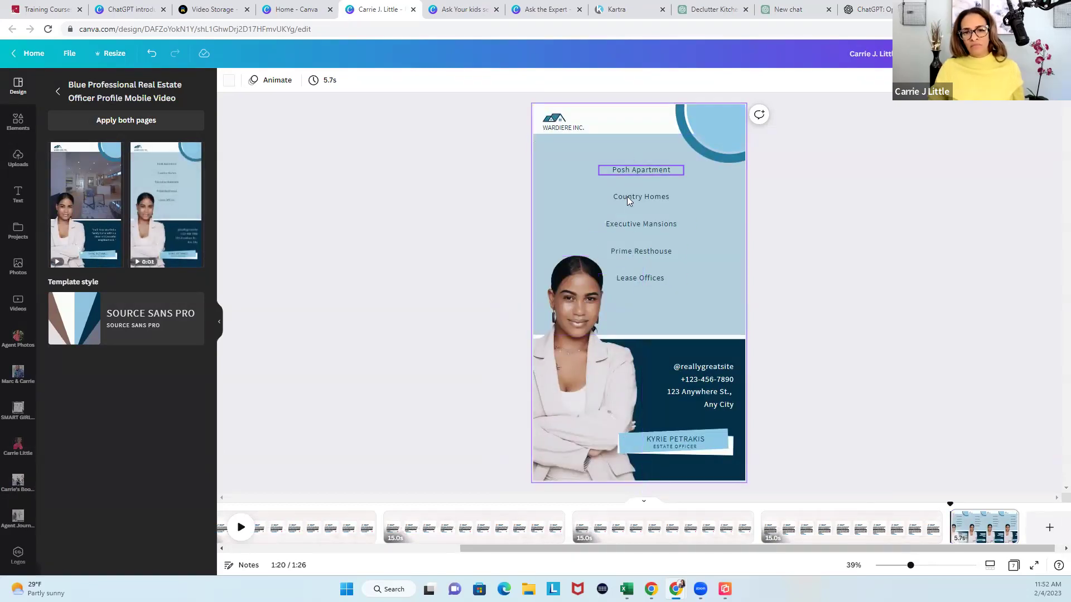
left_click(1007, 517)
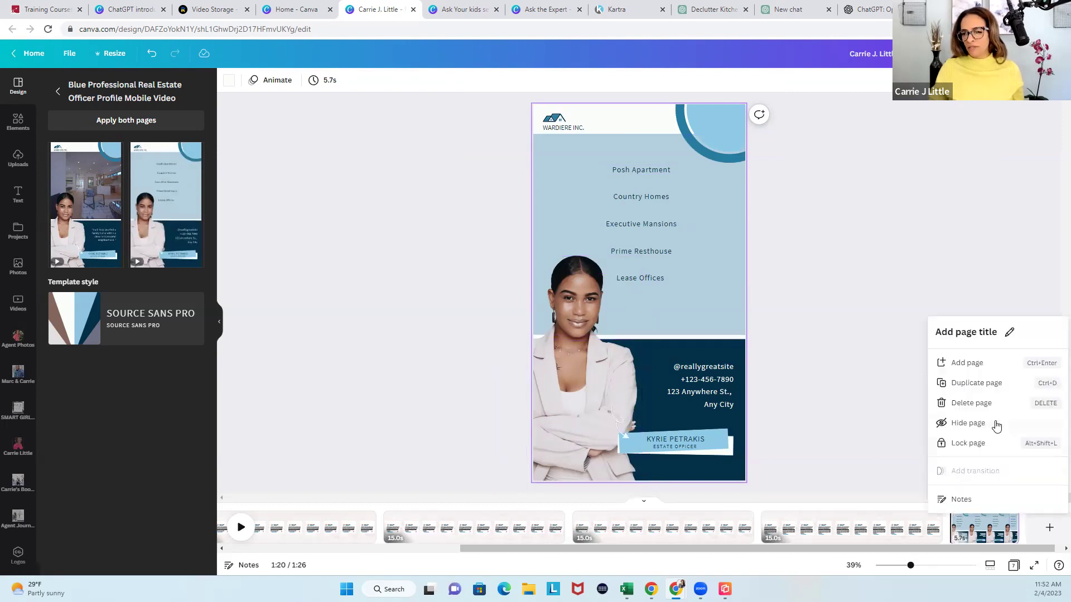
left_click(964, 403)
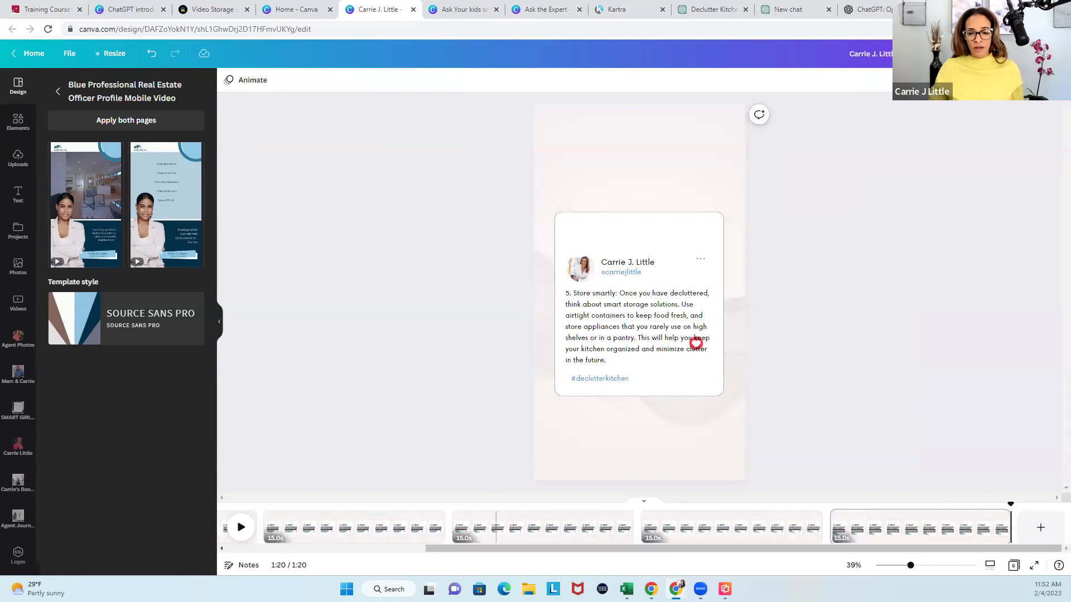
Preview the video from the start, then trim the tip 1 clip to 10 seconds.
left_click_drag(660, 548, 361, 544)
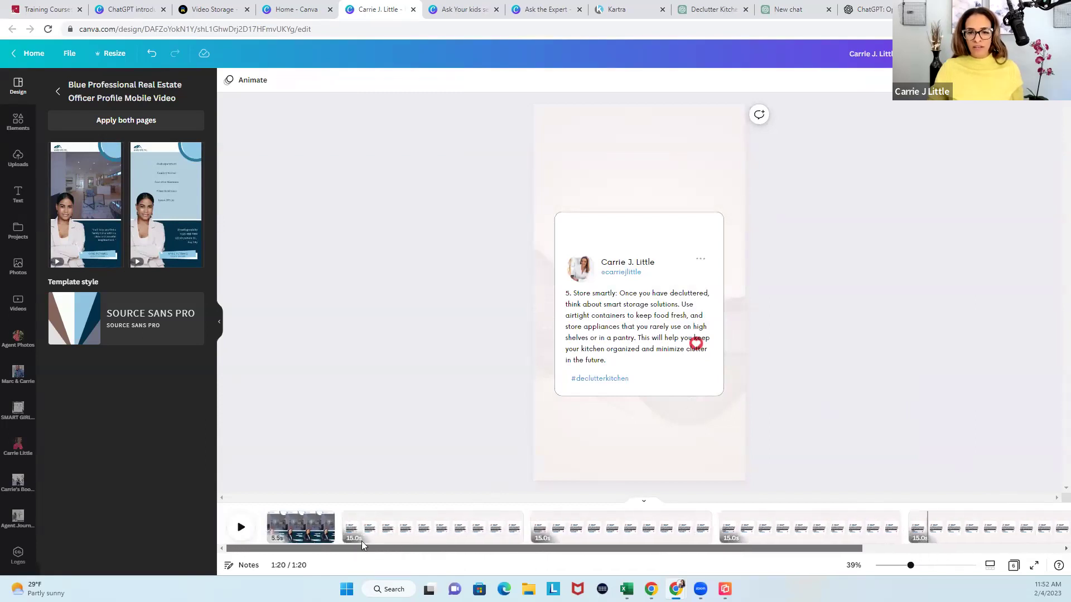
left_click(242, 528)
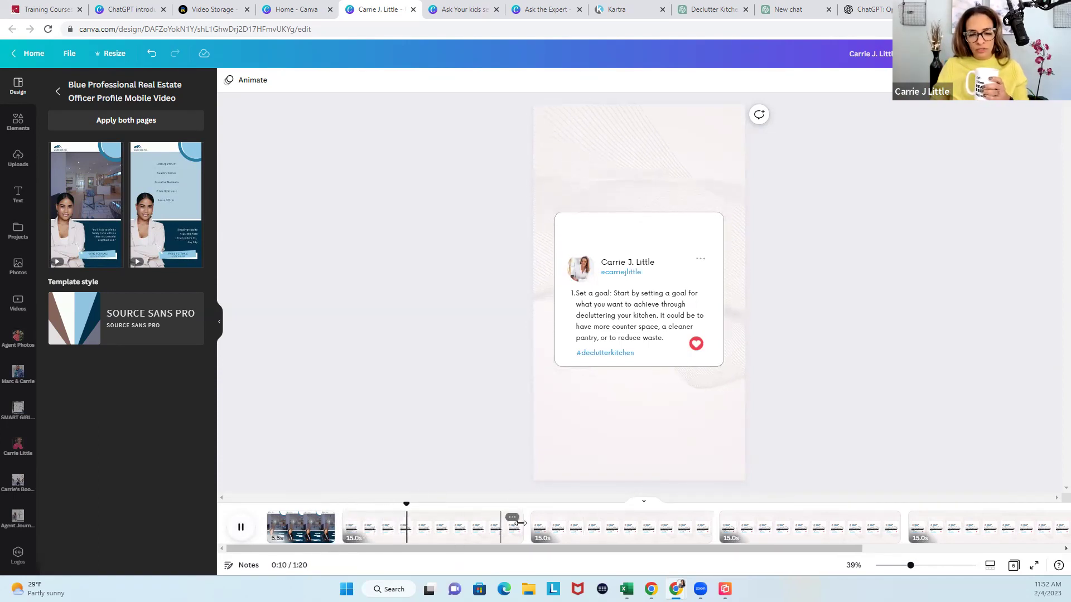
left_click(495, 533)
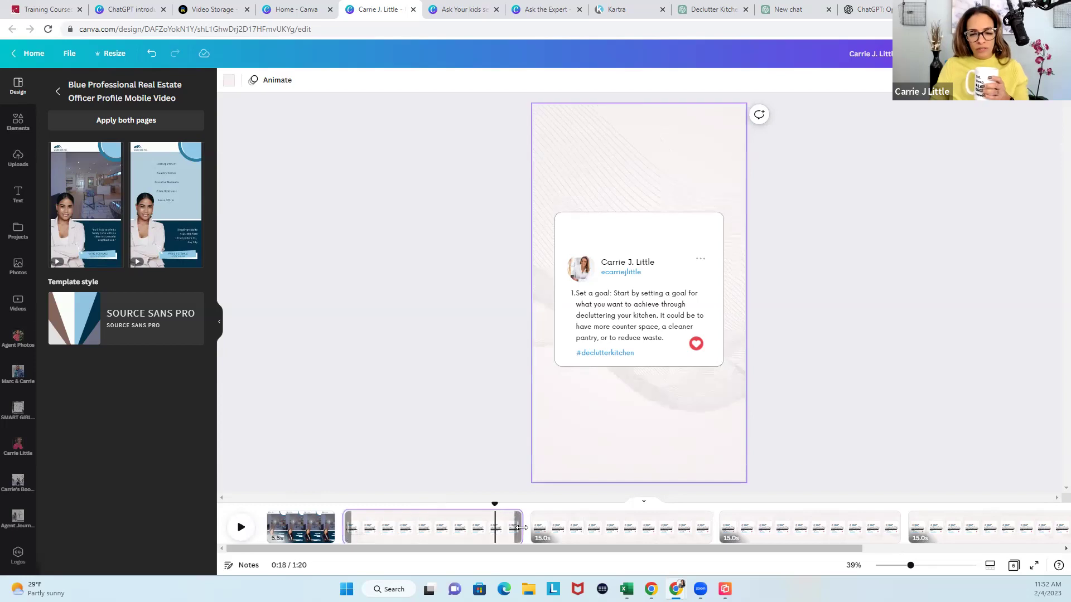
left_click_drag(522, 528, 462, 534)
Trim the tip 2 through tip 5 clips to 10 seconds each.
left_click(568, 530)
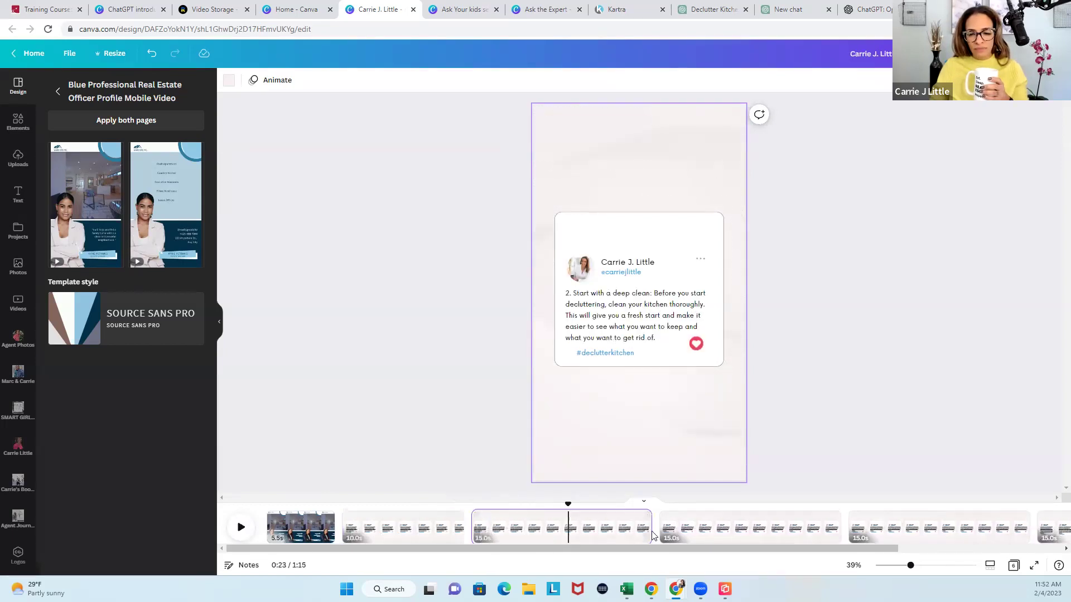
left_click_drag(651, 534, 590, 536)
left_click(679, 536)
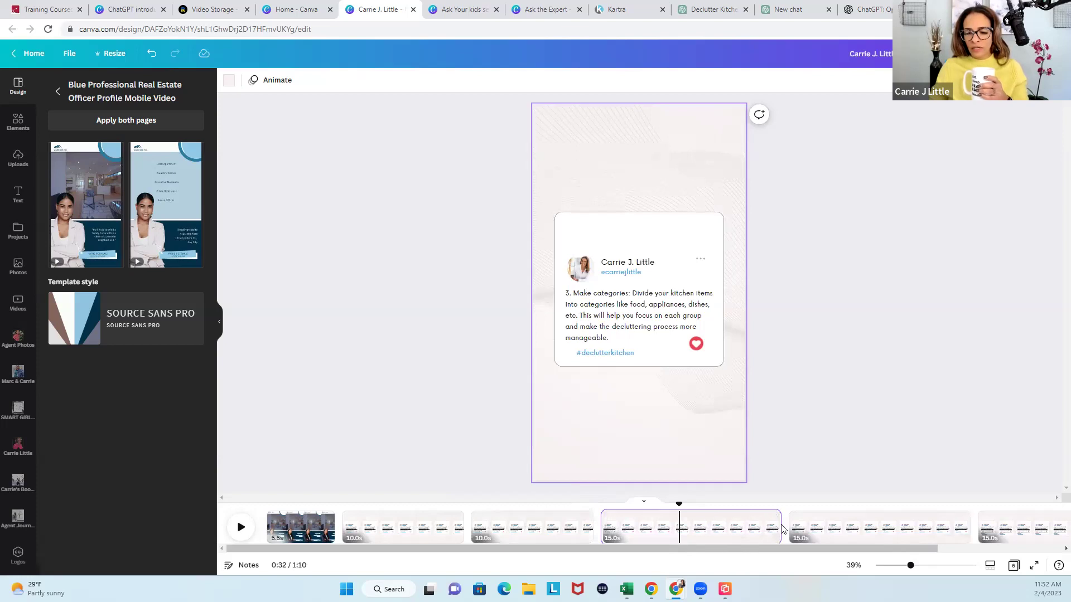
left_click_drag(780, 530, 714, 541)
left_click(860, 540)
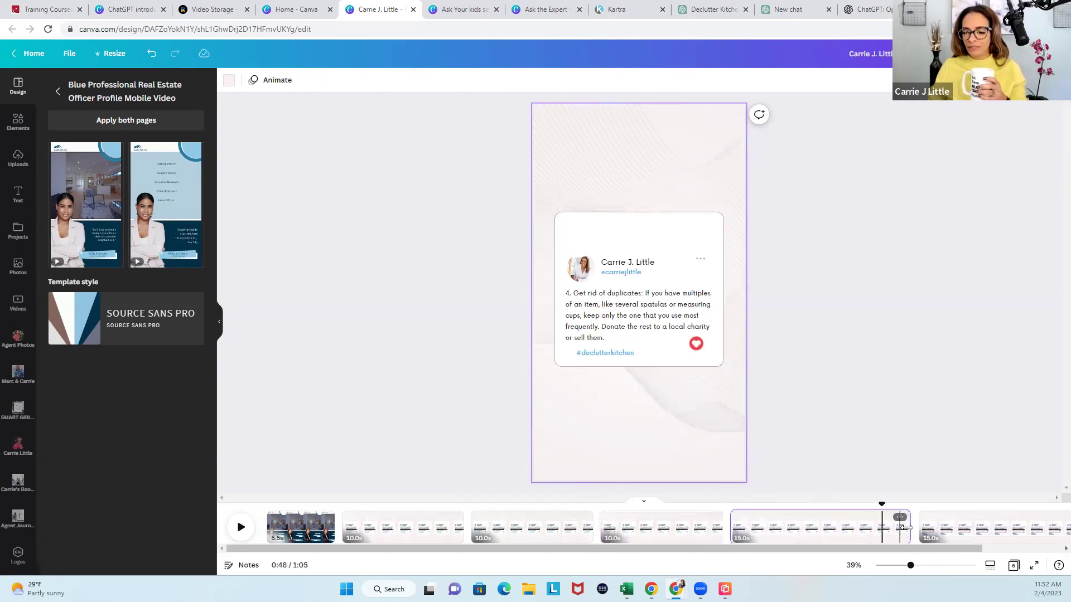
left_click_drag(906, 527, 846, 531)
left_click(966, 530)
left_click_drag(1034, 525, 905, 536)
left_click(241, 528)
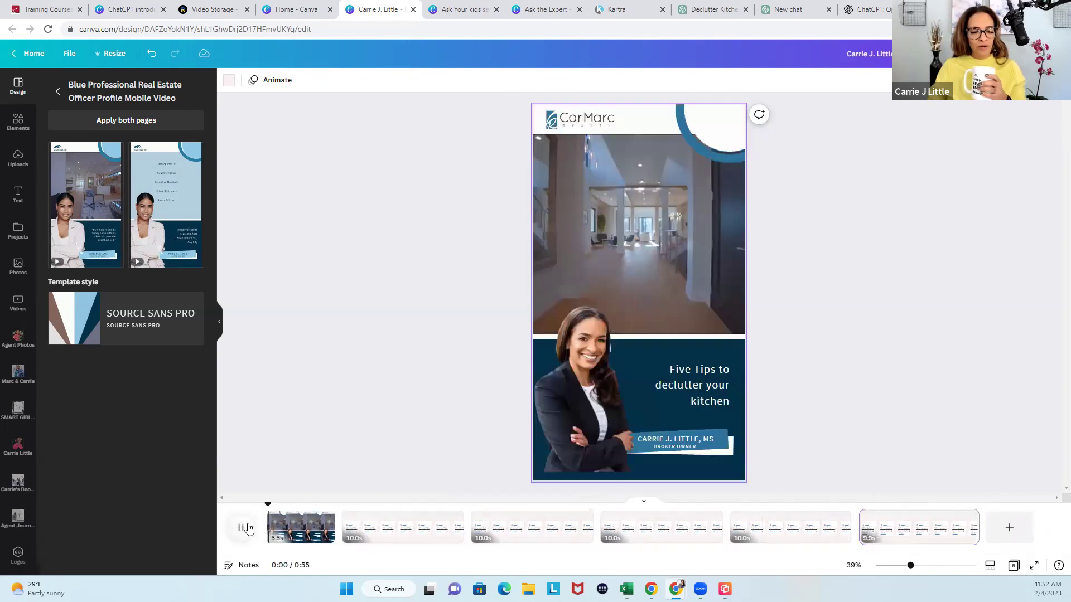